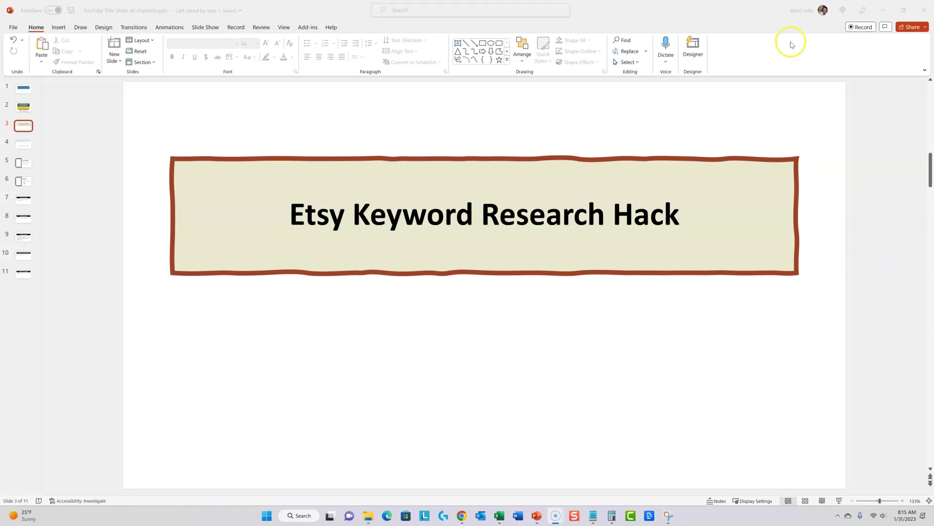
Step: Search Etsy for 'printable birthday card' and check the 297,659 results
key("alt+Tab")
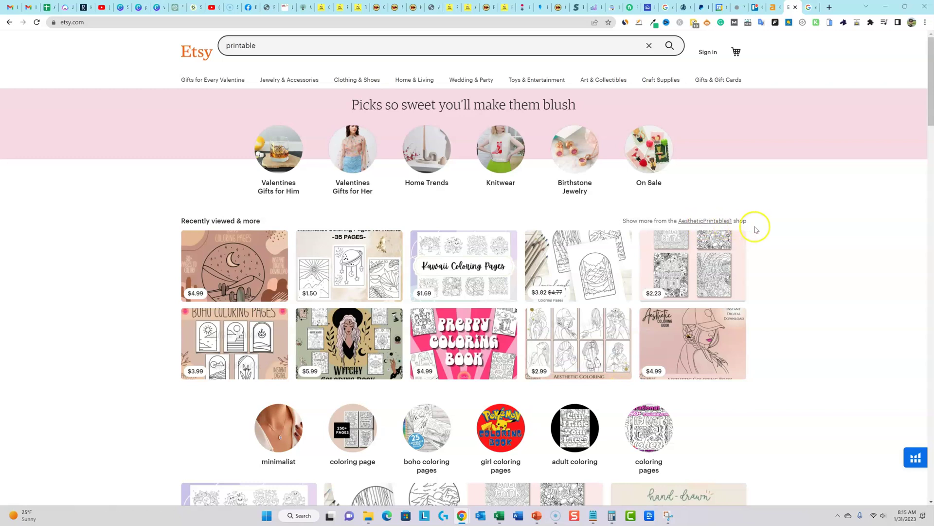
left_click(272, 48)
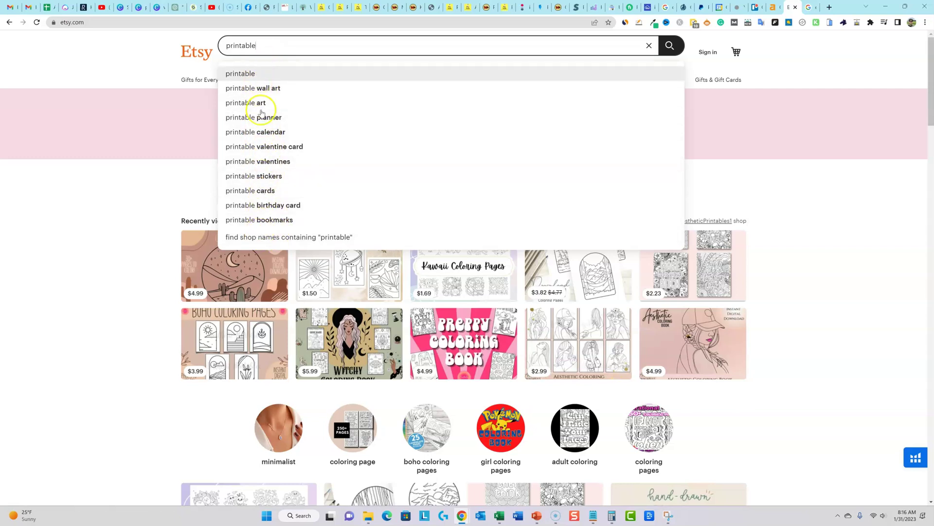
left_click(278, 208)
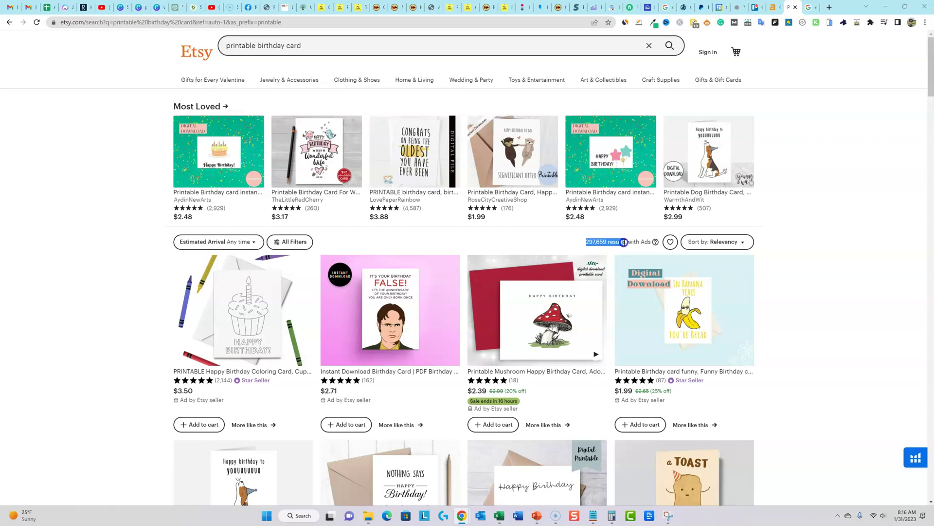
left_click(786, 240)
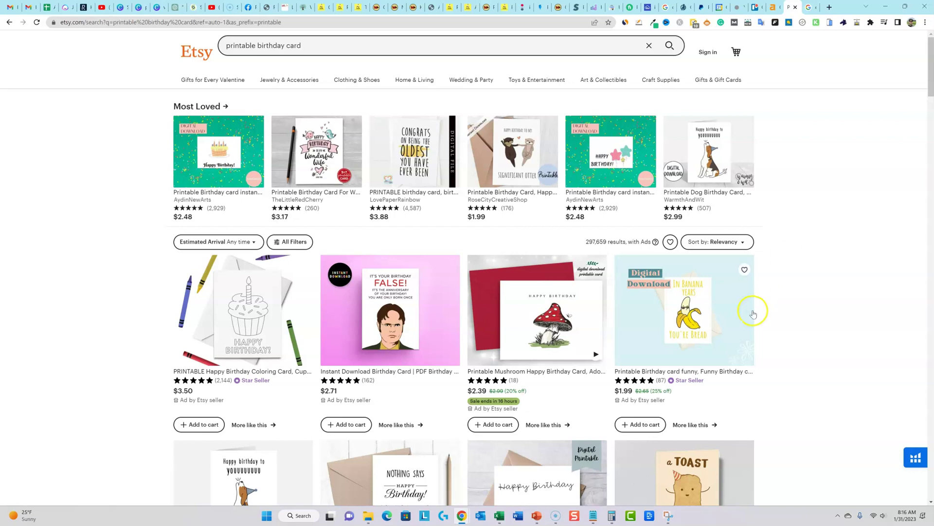
scroll(753, 313, "down", 10)
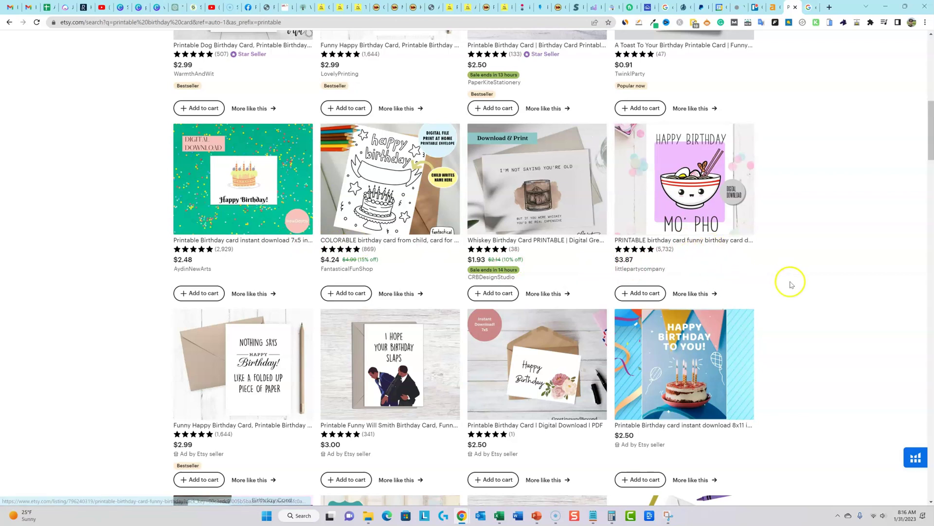
scroll(790, 285, "up", 10)
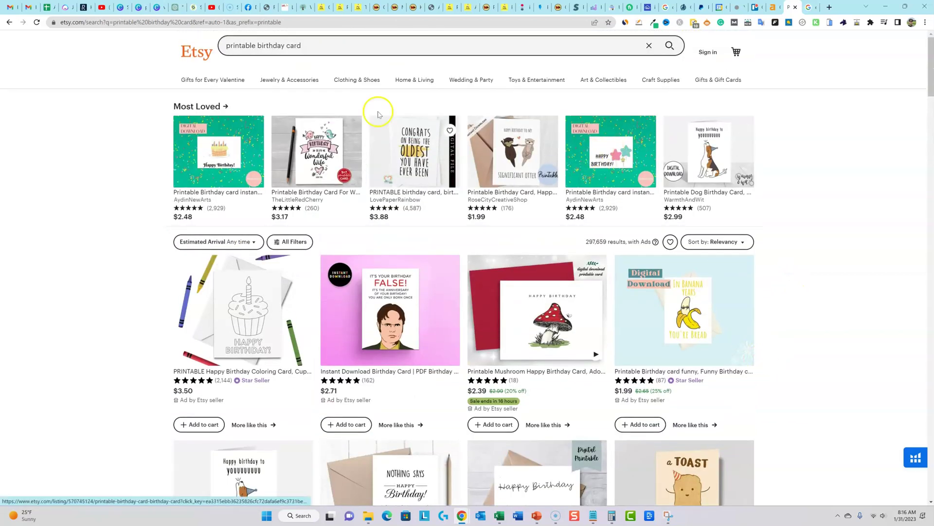
Step: Replace the Etsy search with 'coloring mermaid' and note its 5,921 results
left_click(267, 43)
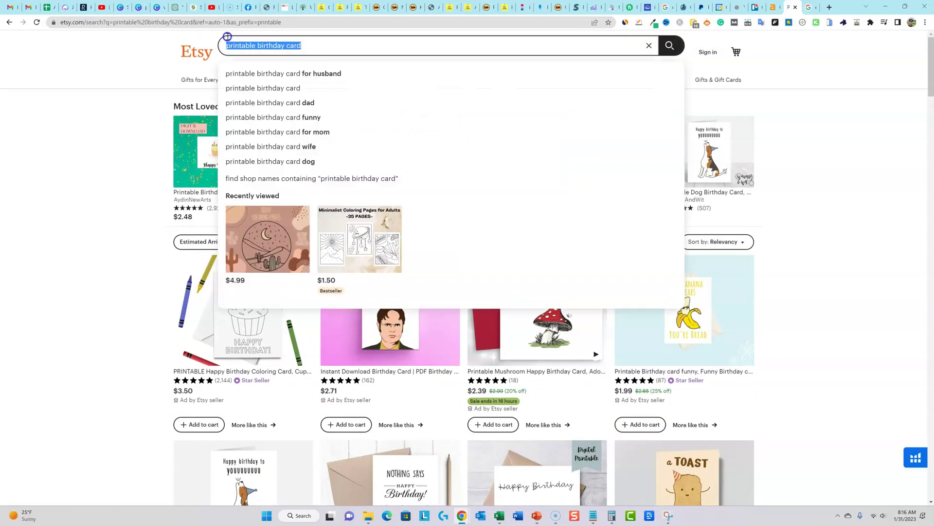
type("coloring m")
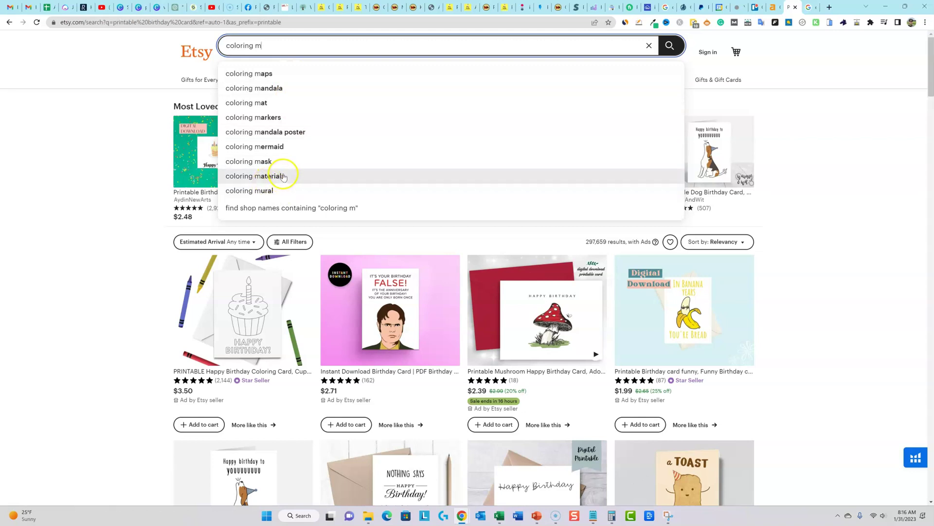
left_click(271, 148)
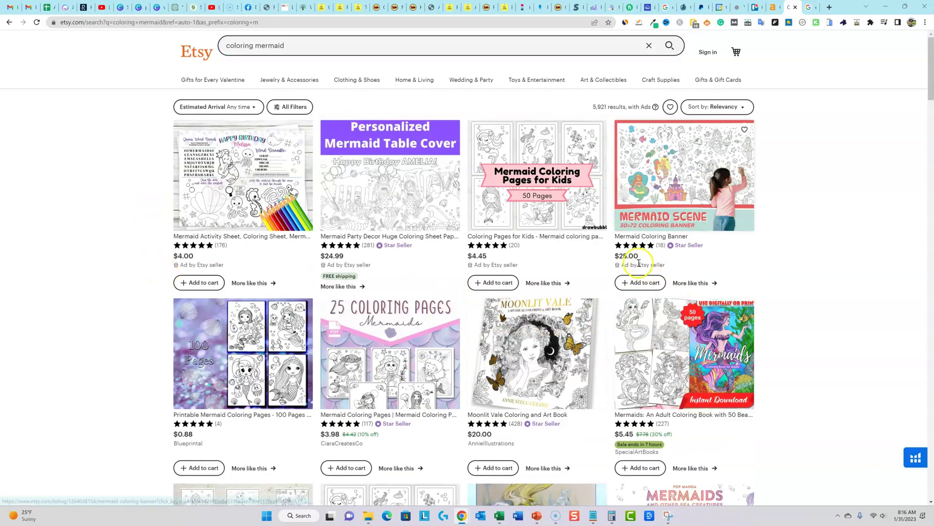
scroll(546, 277, "down", 3)
scroll(622, 323, "up", 3)
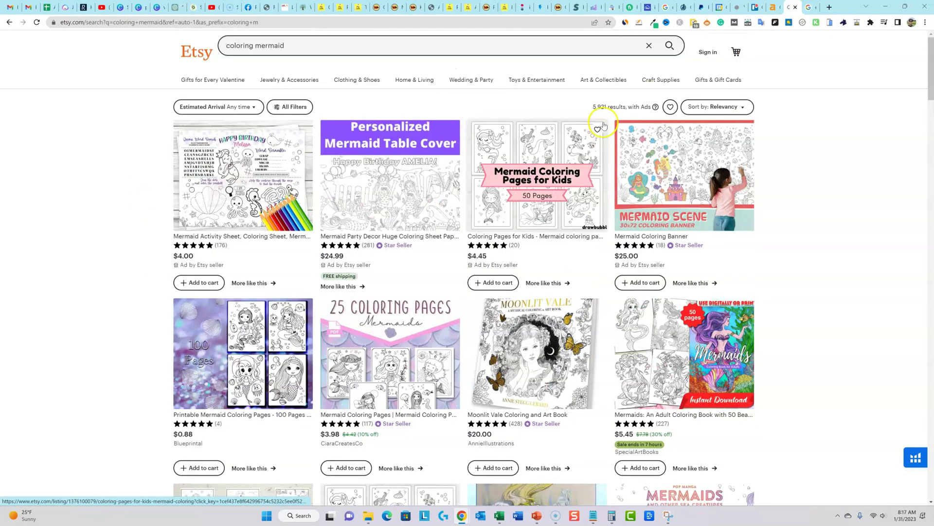
left_click_drag(592, 111, 624, 107)
left_click(785, 146)
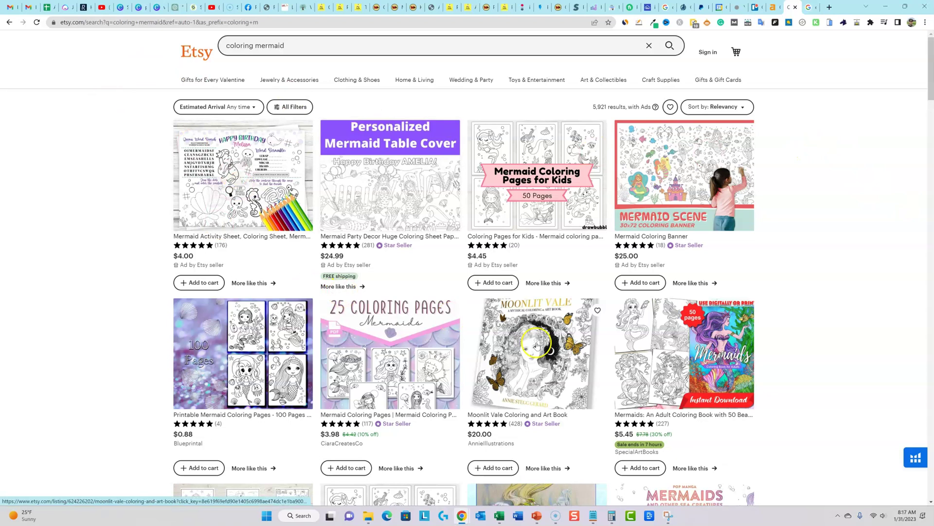
scroll(633, 418, "down", 3)
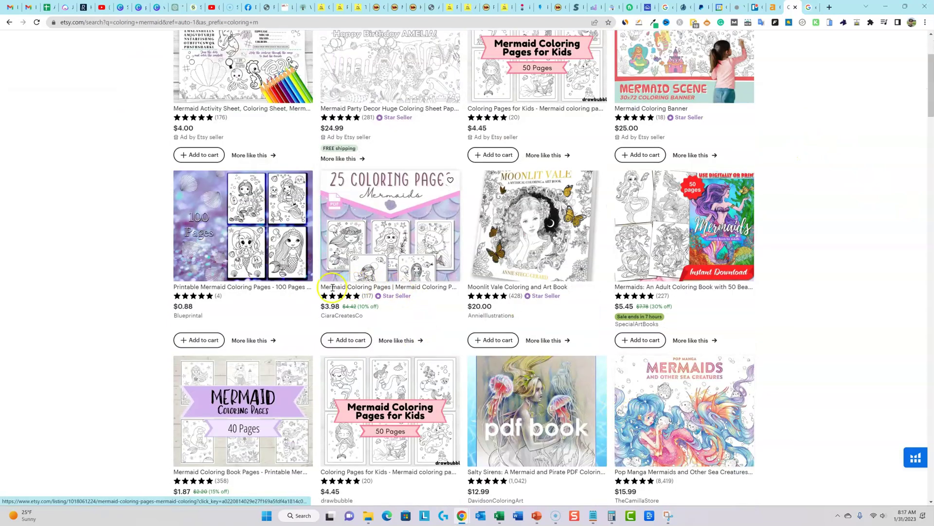
scroll(370, 283, "up", 3)
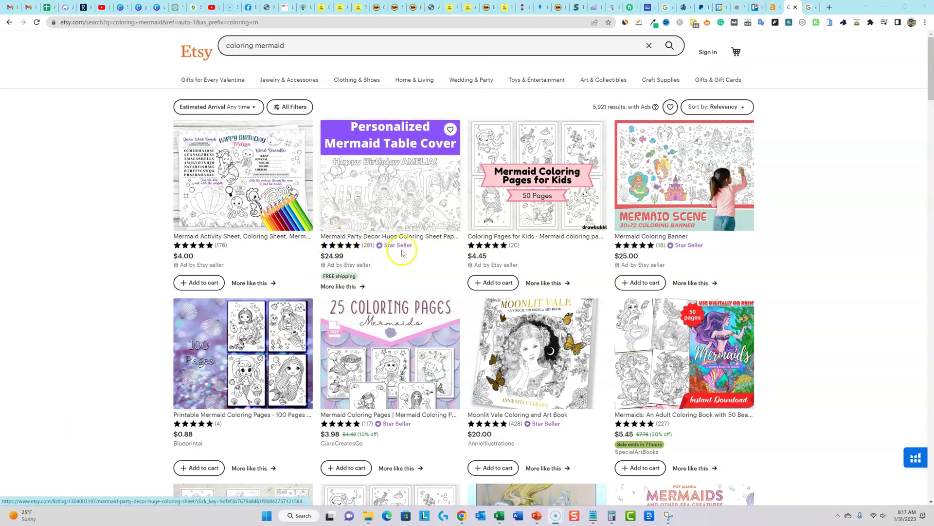
Step: Open the $24.99 Mermaid Party Decor coloring tablecloth listing and highlight 'Mermaid Party Decor' in its title
left_click(439, 237)
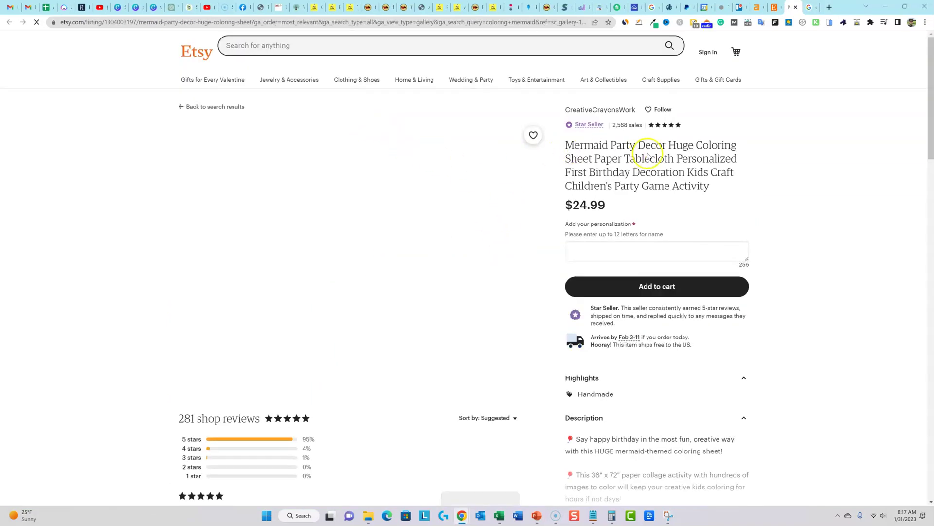
left_click_drag(567, 145, 661, 147)
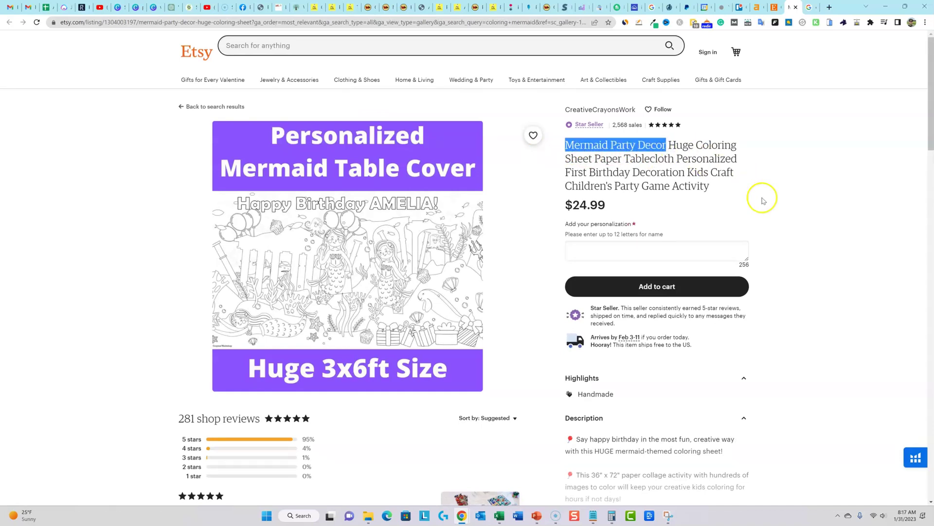
left_click(784, 206)
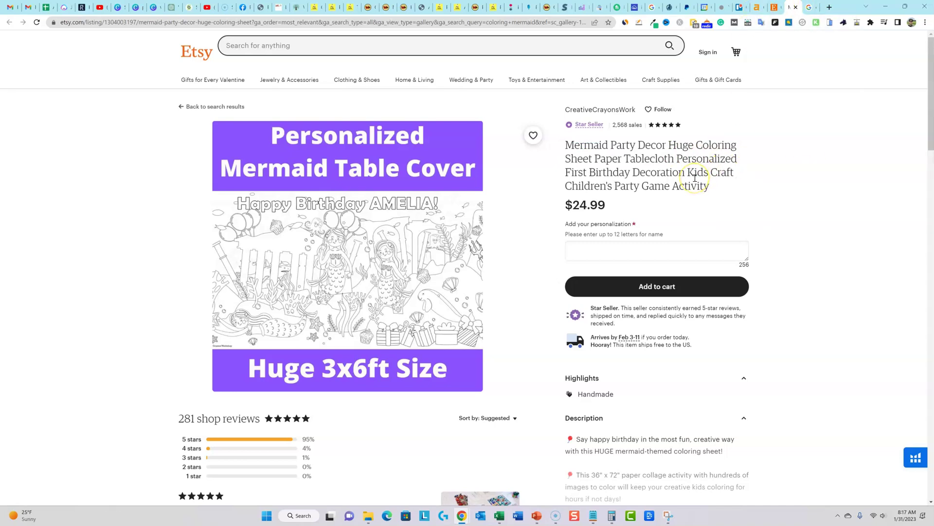
Step: Scroll through Google's 'etsy keyword software' results, then go back to the Ahrefs tab
left_click(807, 7)
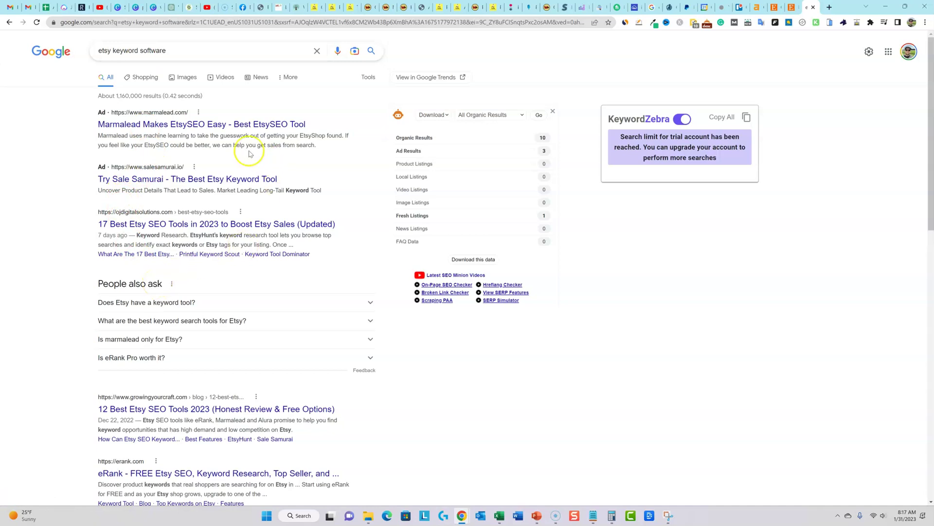
scroll(167, 94, "down", 2)
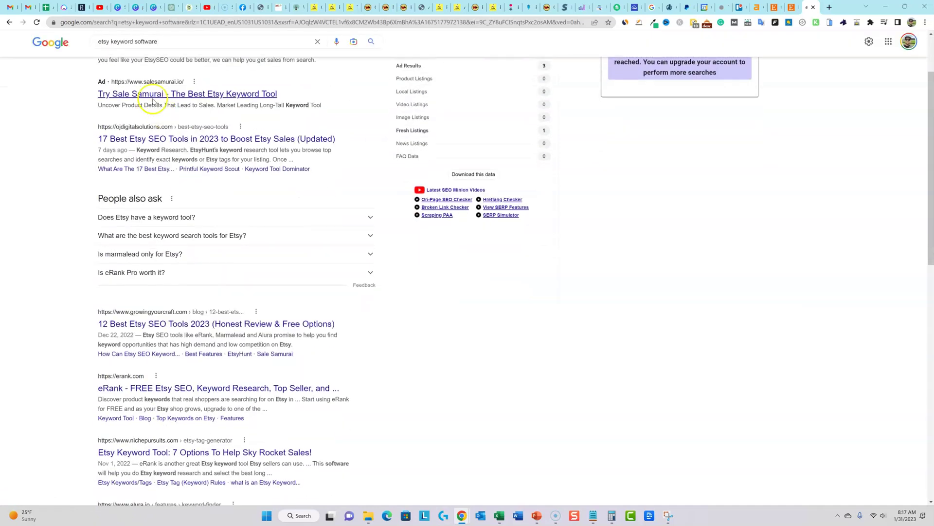
scroll(216, 289, "down", 1)
scroll(219, 291, "down", 2)
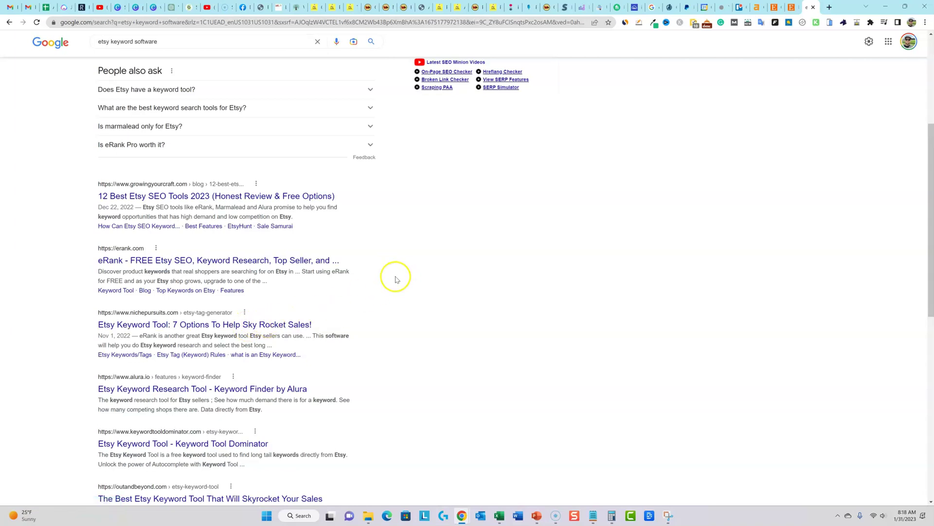
scroll(452, 298, "up", 5)
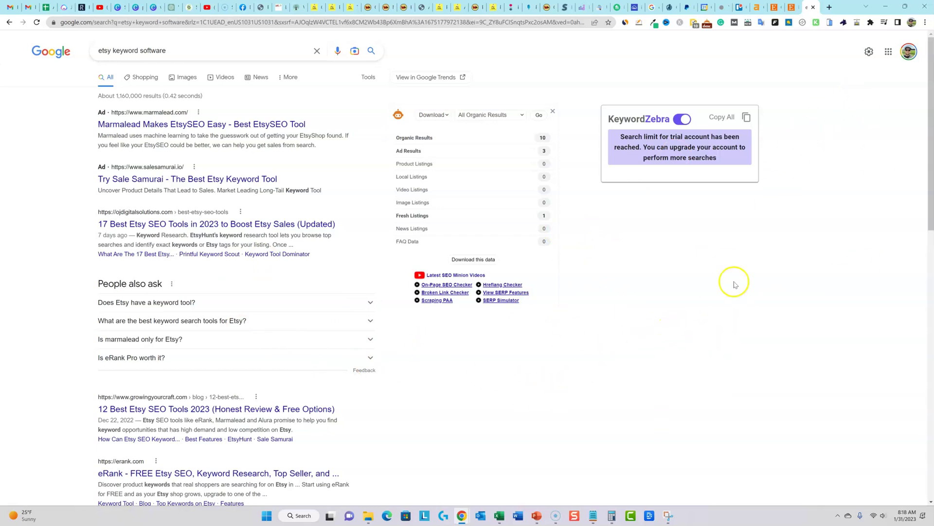
left_click(756, 8)
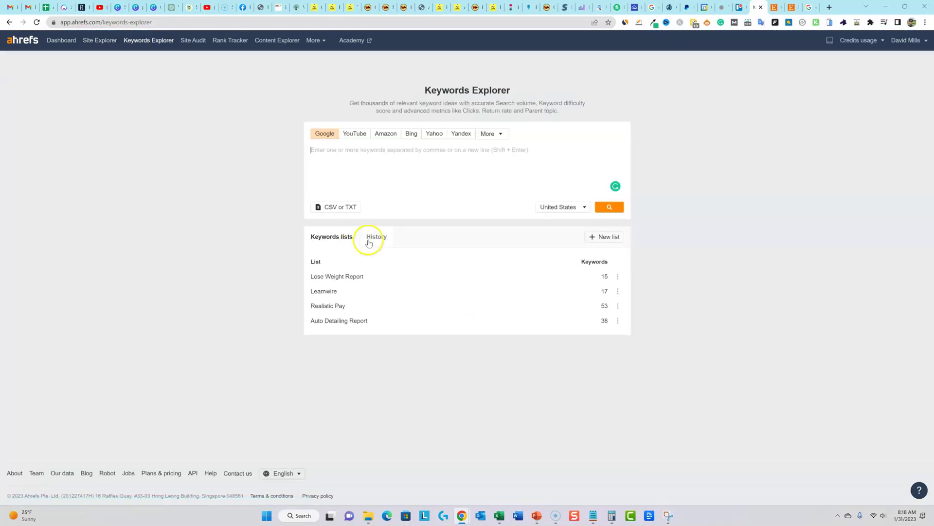
Step: Check 'Mermaid Party Decor' in Keywords Explorer: difficulty 4, 400 monthly US searches
left_click(333, 160)
type("Mermaid Party Decor")
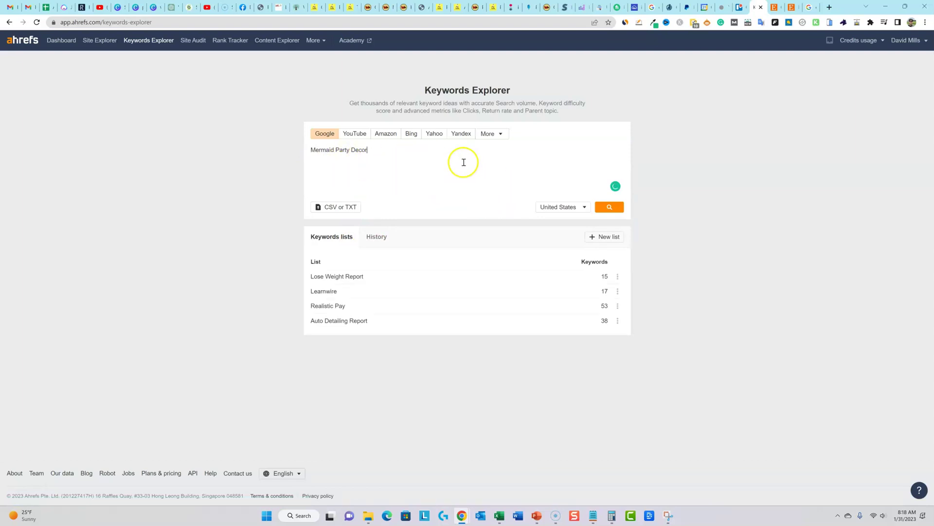
left_click(608, 207)
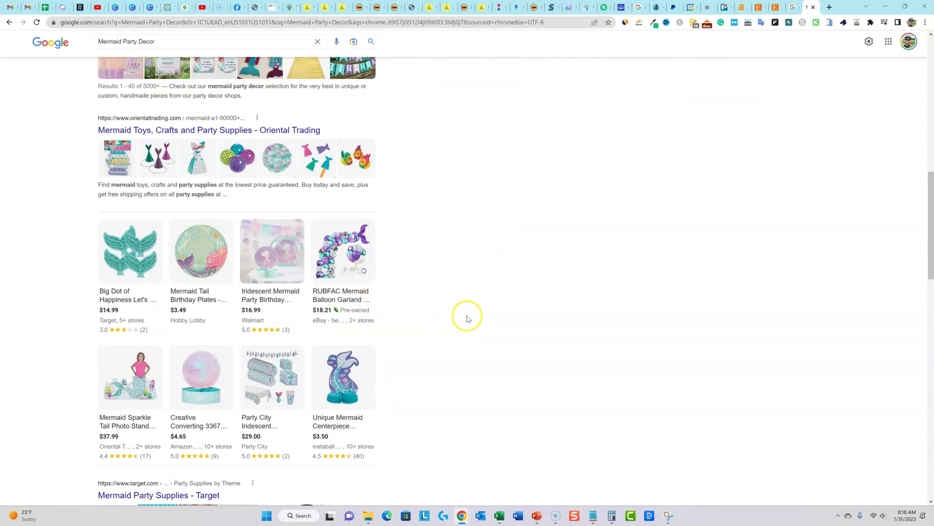
scroll(465, 317, "down", 4)
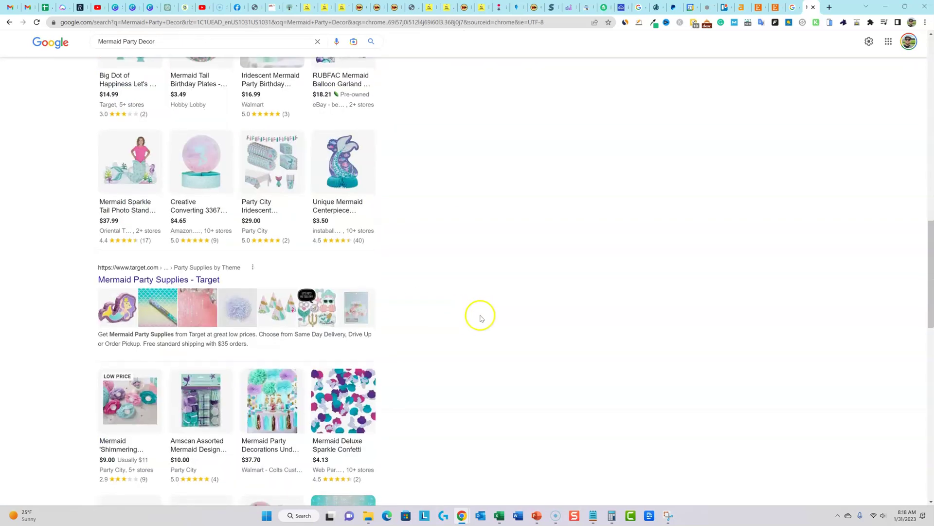
scroll(501, 312, "down", 5)
scroll(549, 314, "up", 6)
scroll(551, 317, "up", 13)
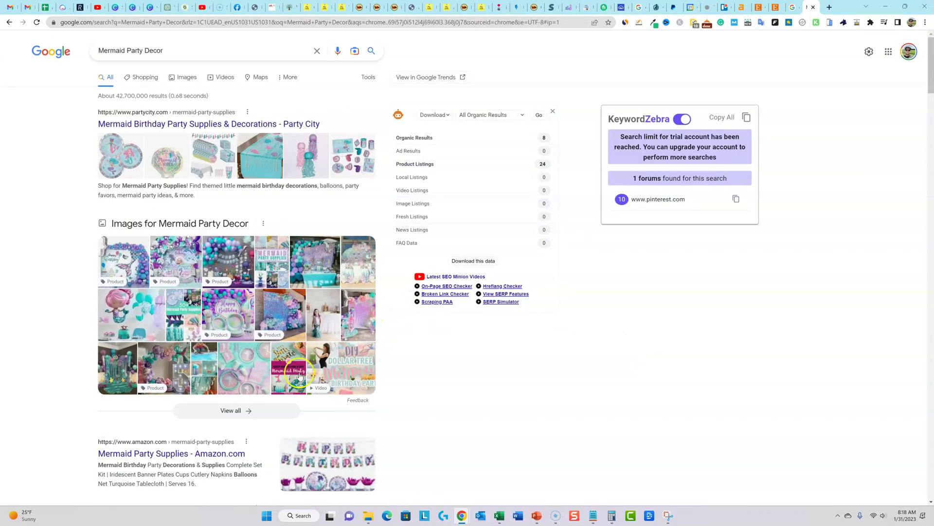
scroll(333, 369, "down", 6)
scroll(450, 377, "up", 6)
Step: Return to the Ahrefs 'mermaid party decor' keyword overview
left_click(740, 8)
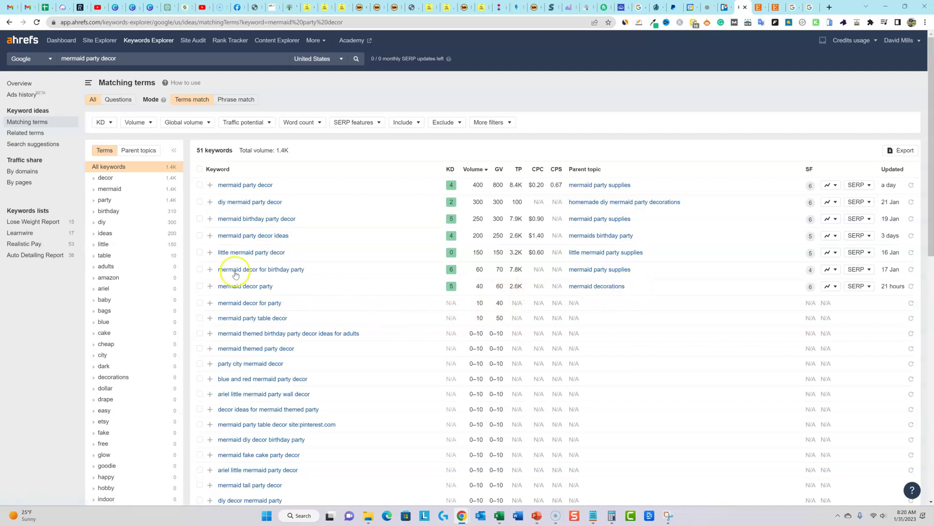
Step: Highlight the top rows of the 51 matching terms, led by the 400-volume head term
left_click_drag(196, 166, 311, 153)
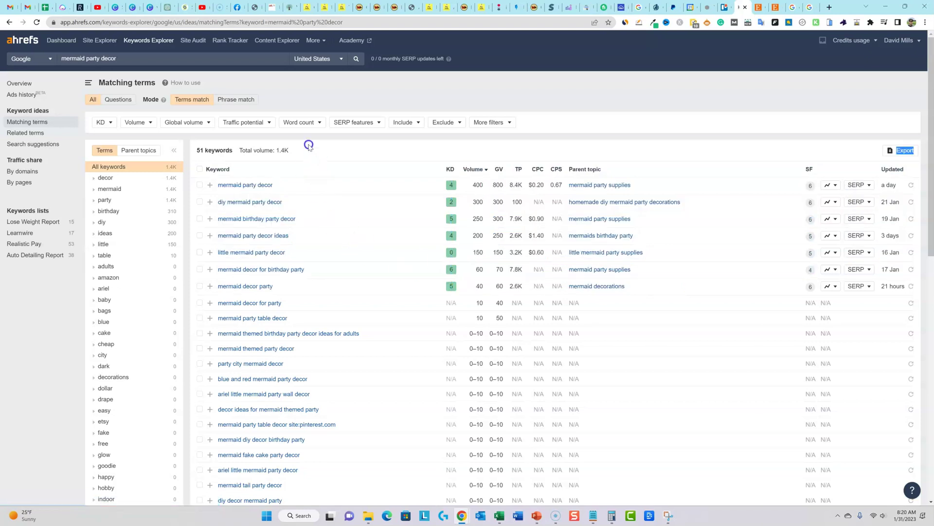
left_click(308, 146)
triple_click(478, 184)
left_click(592, 132)
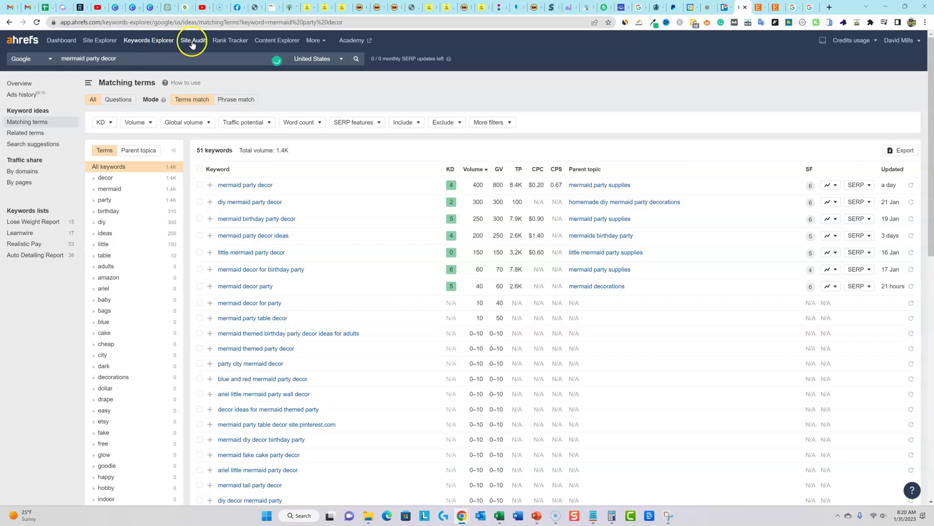
Step: Analyse etsy.com in Site Explorer and open its 23,864,852-keyword US organic report
left_click(103, 42)
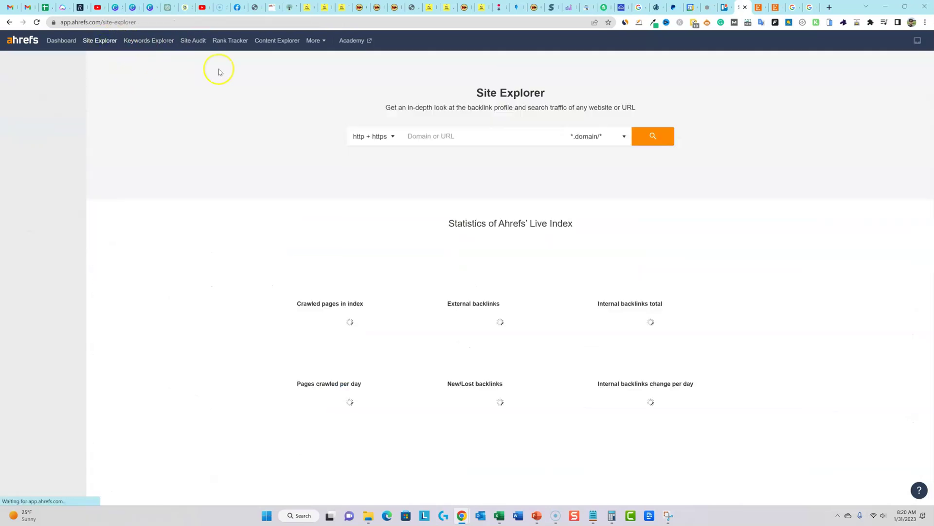
left_click(435, 136)
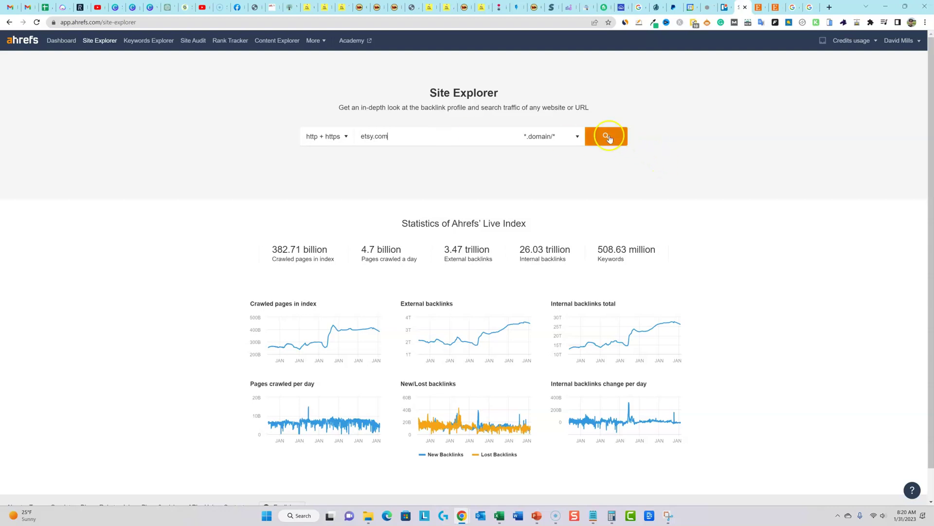
left_click(606, 137)
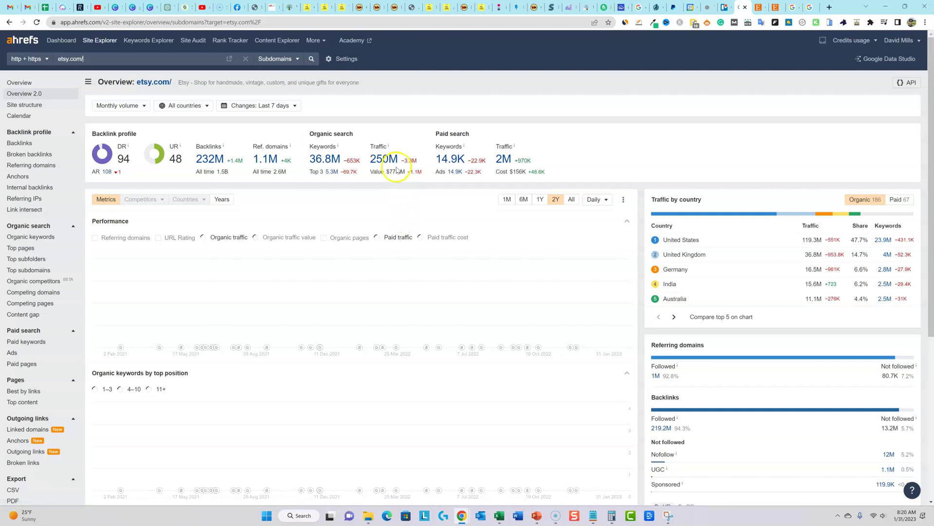
left_click(329, 164)
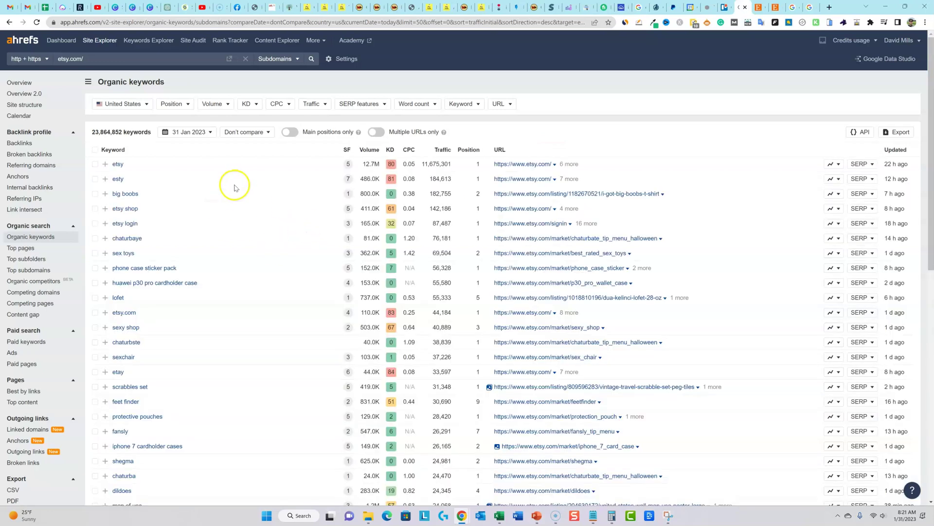
Step: Filter etsy.com keywords to the four containing 'Mermaid Party Decor' and open the mermaid balloons page
left_click(479, 106)
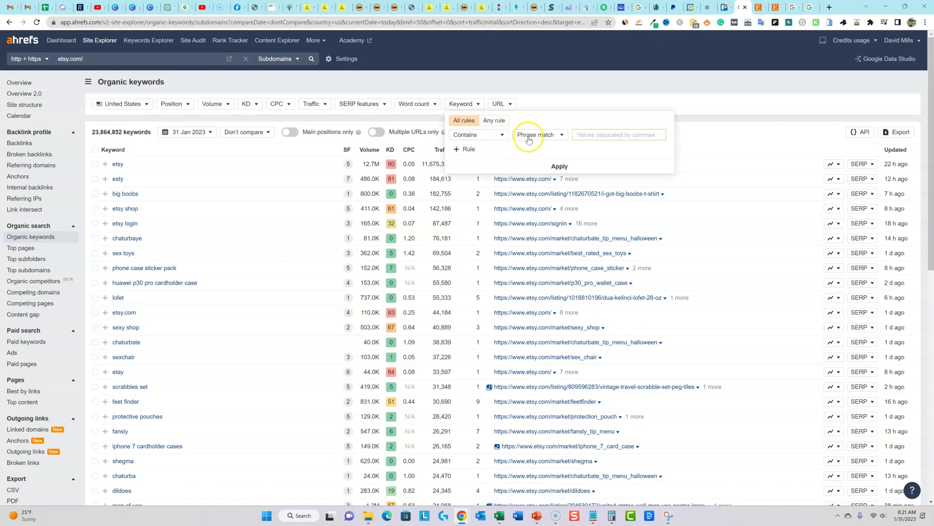
type("Mermaid Party Decor")
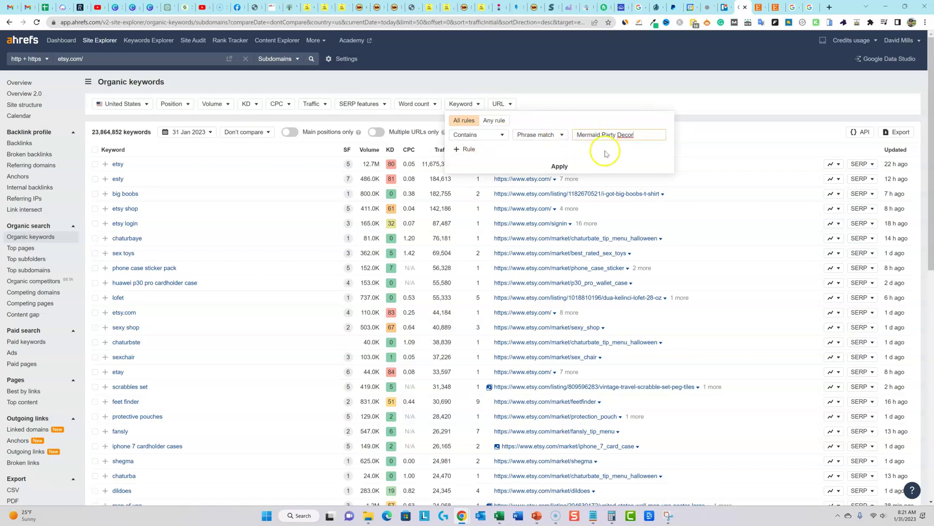
left_click(560, 166)
left_click(114, 125)
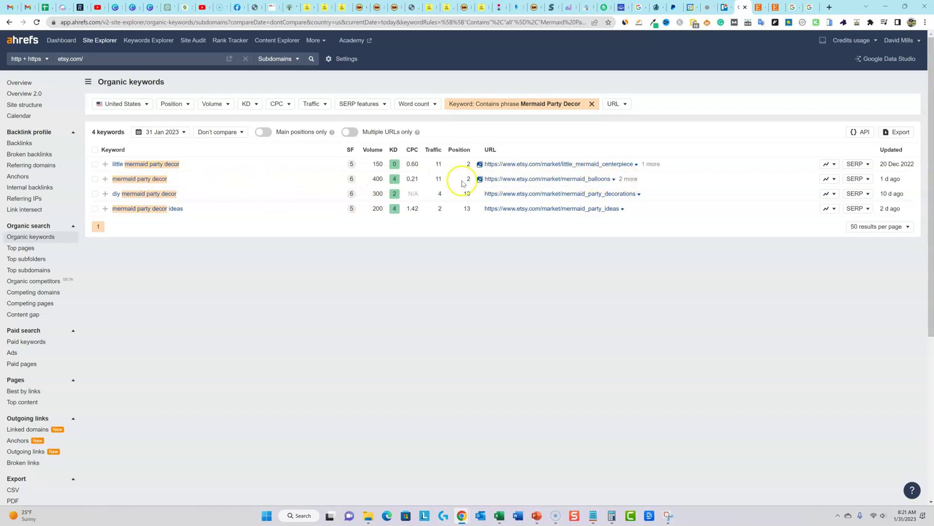
left_click(613, 181)
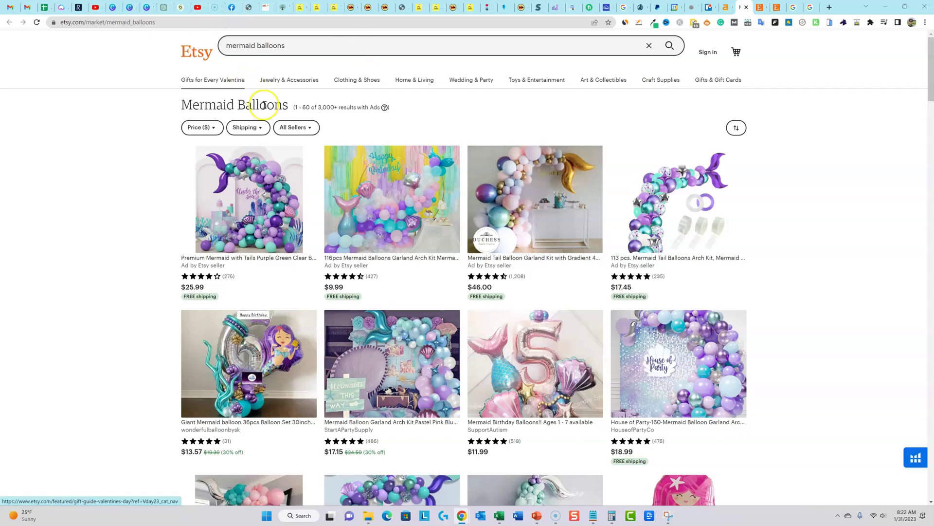
Step: Glance back at Ahrefs, then return to Etsy's mermaid balloons page with 3,000+ results
left_click(725, 7)
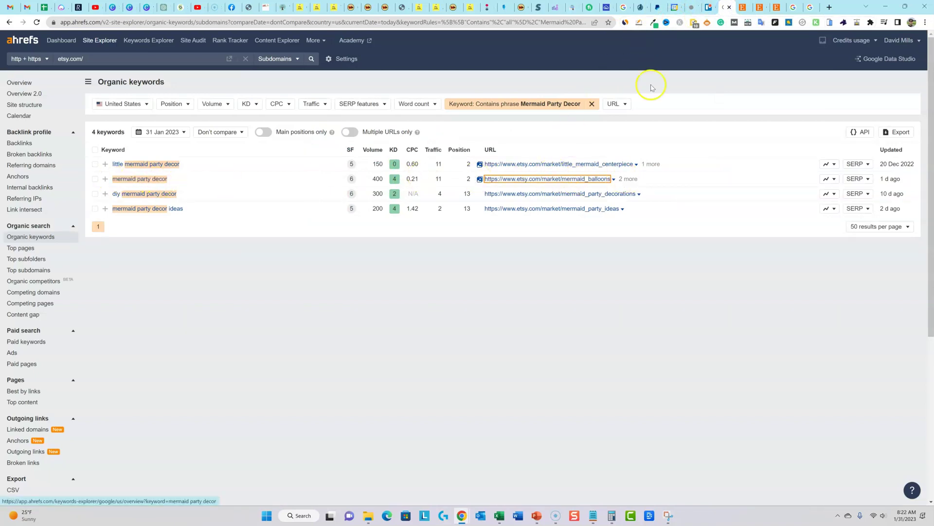
left_click(741, 7)
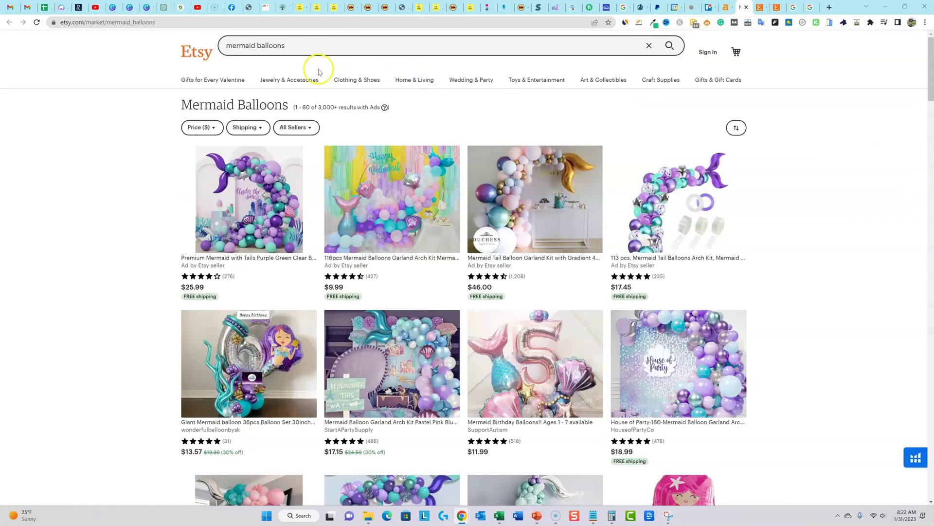
Step: Find 'Mermaid Party Decor' on the Etsy mermaid balloons page and step through its matches
key("ctrl+f")
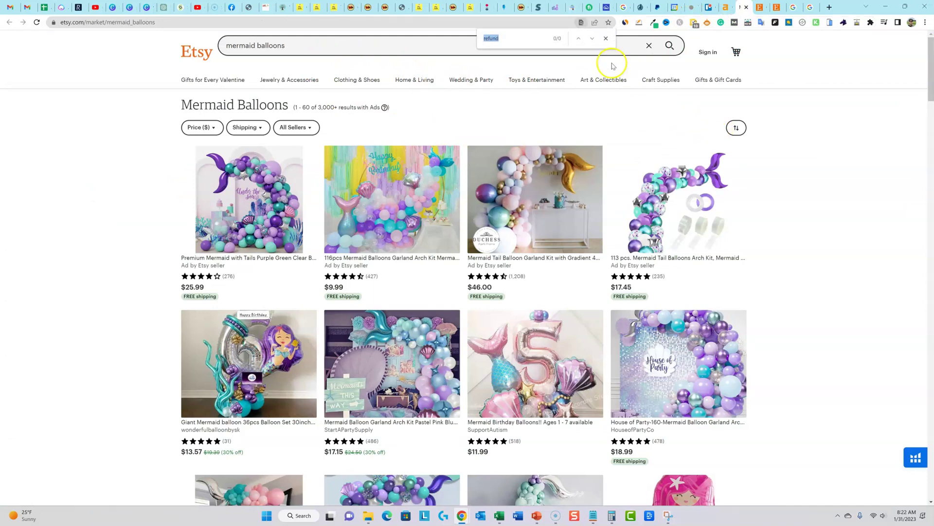
type("Mermaid Party Decor")
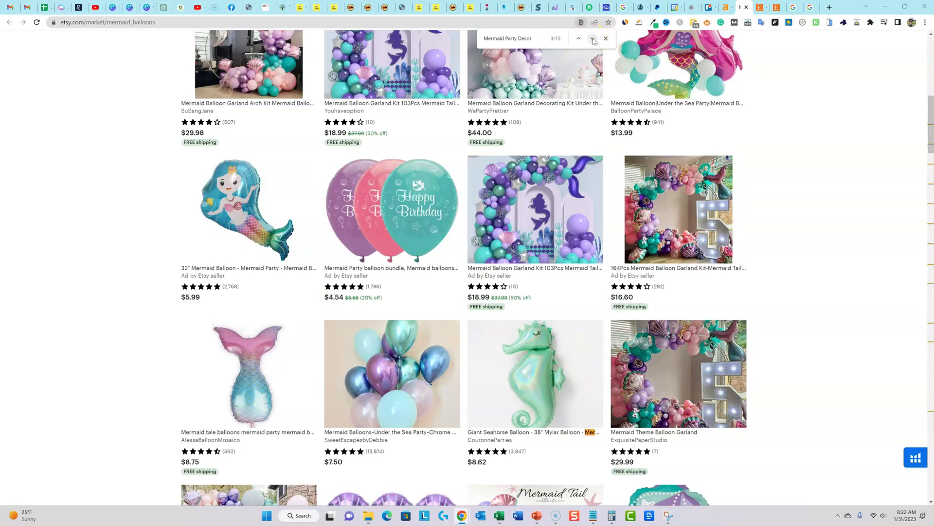
left_click(592, 38)
left_click(593, 38)
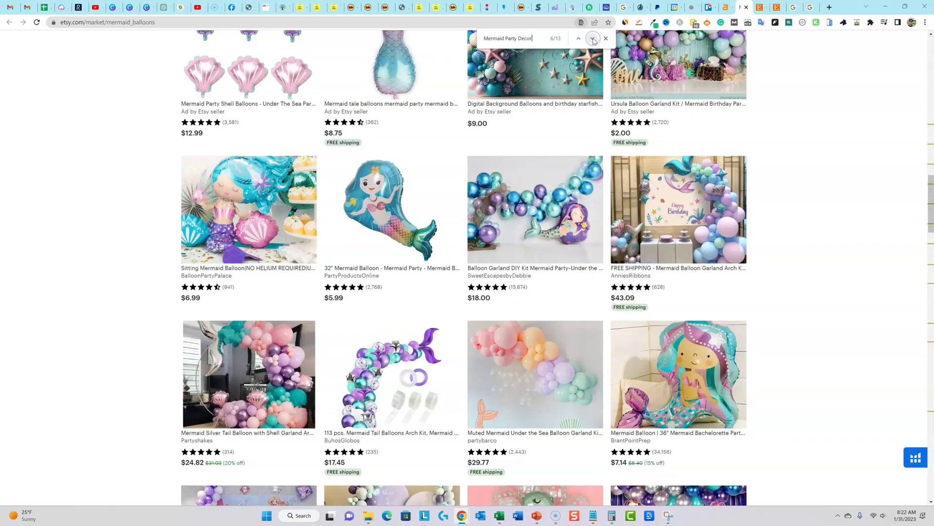
left_click(593, 39)
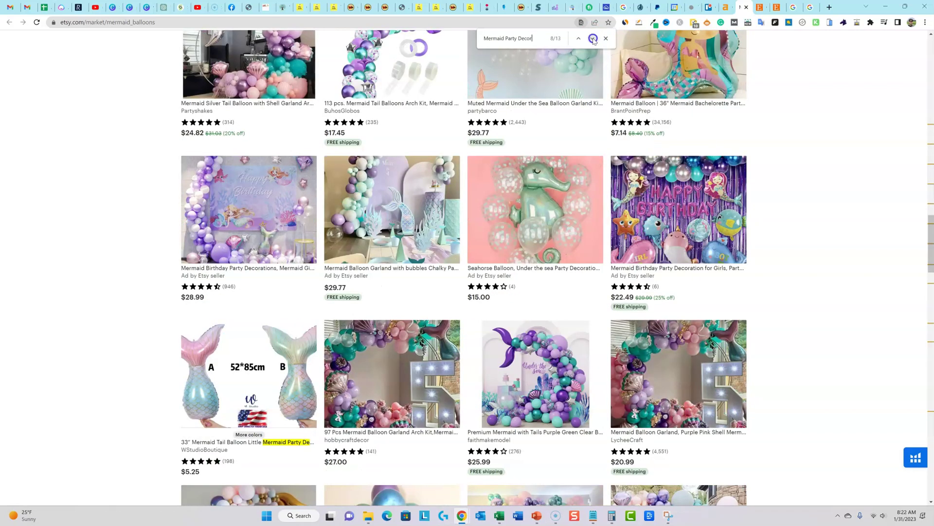
left_click(593, 38)
left_click(593, 38)
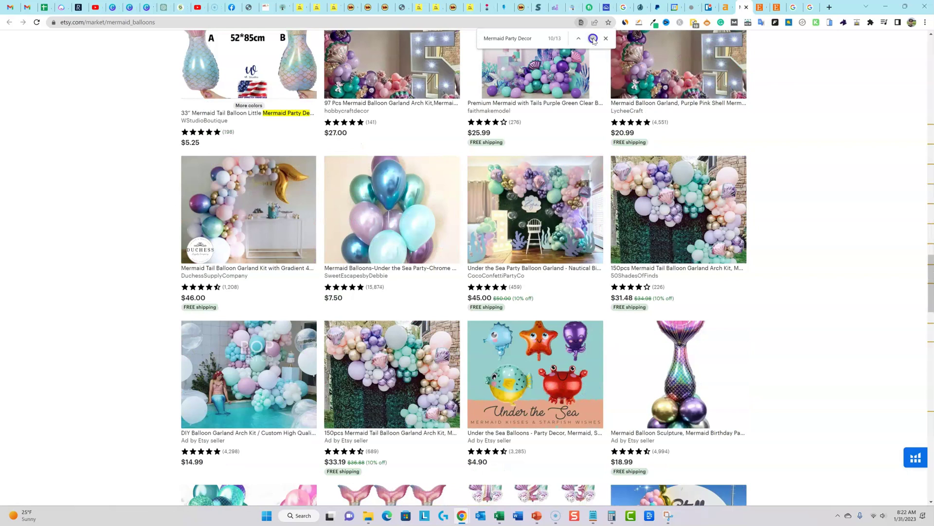
left_click(593, 38)
left_click(484, 40)
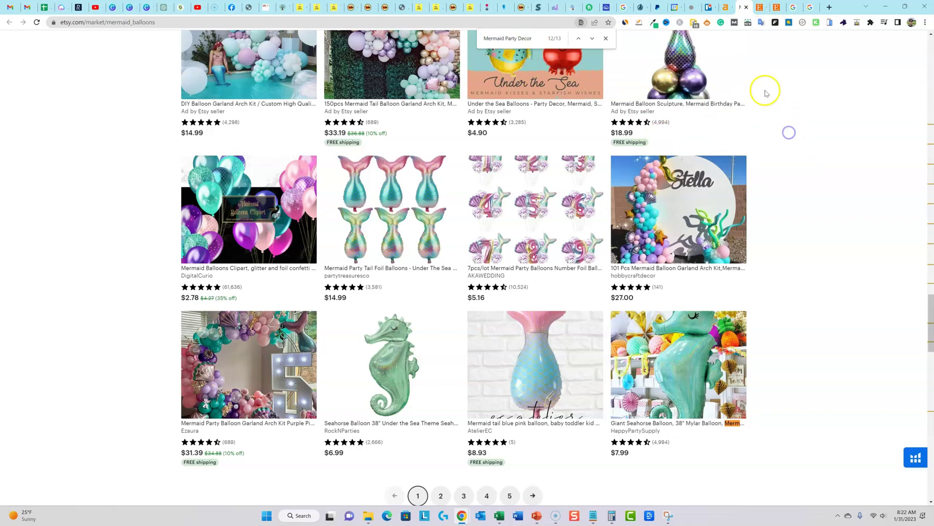
Step: Close the find bar and return to the Ahrefs keyword results
left_click(606, 38)
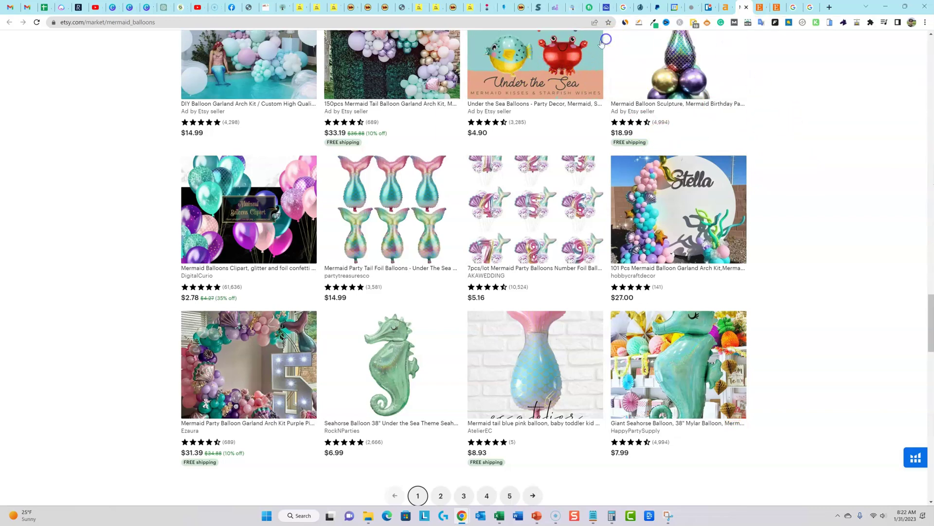
scroll(618, 180, "up", 15)
scroll(621, 181, "up", 10)
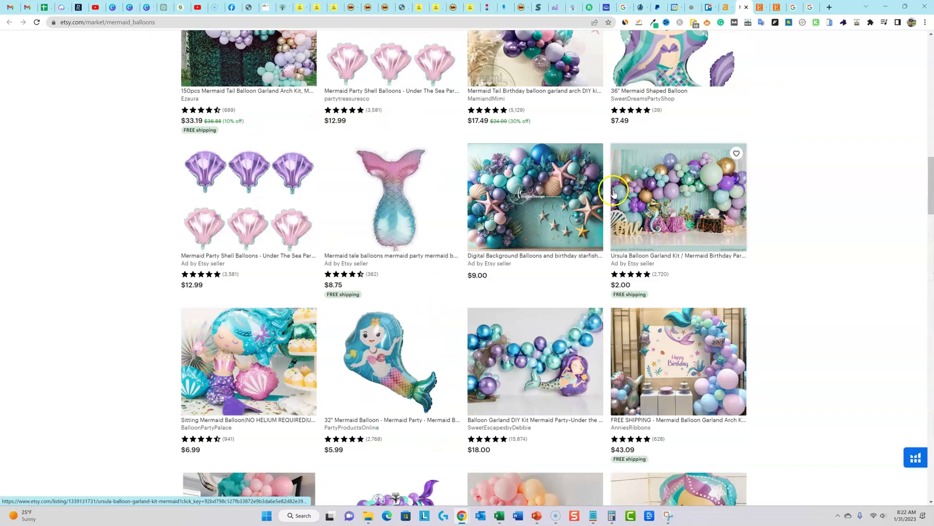
left_click(725, 7)
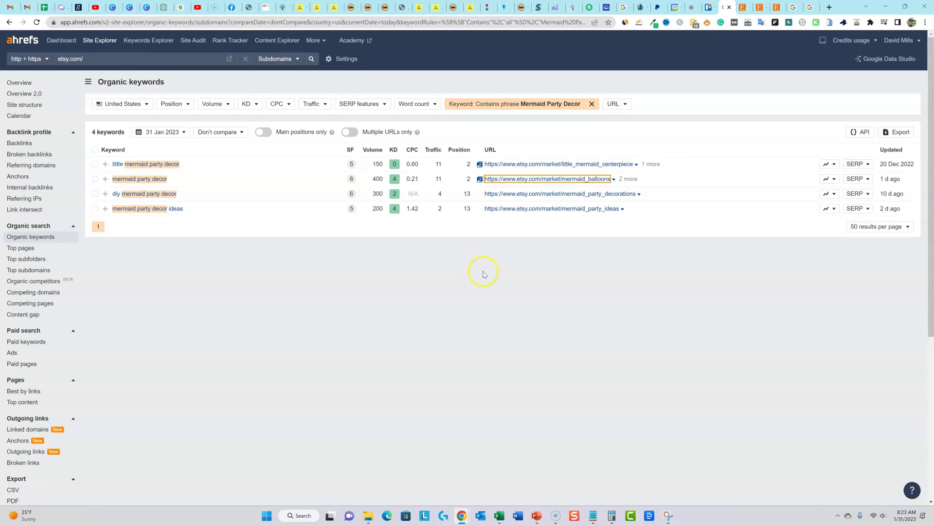
Step: Clear the Mermaid Party Decor keyword filter to restore etsy.com's full 23,864,852-keyword list
left_click(592, 103)
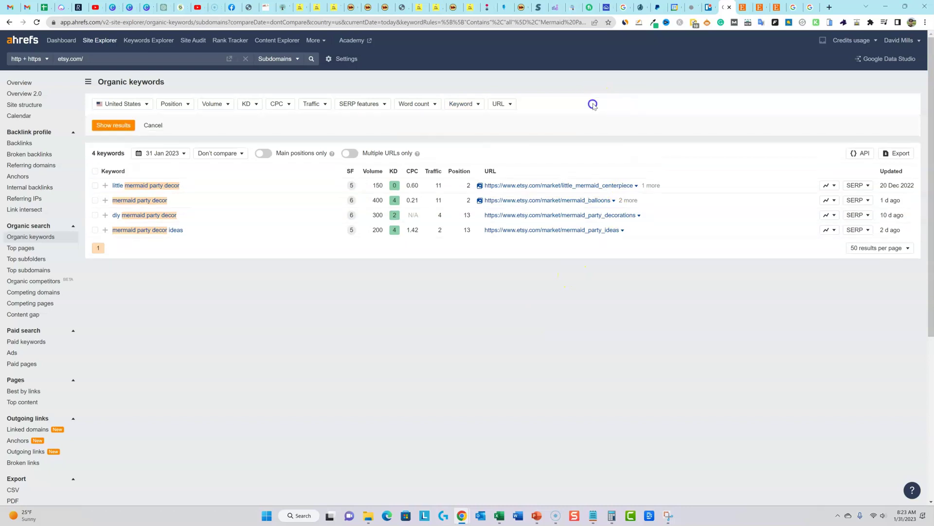
left_click(125, 127)
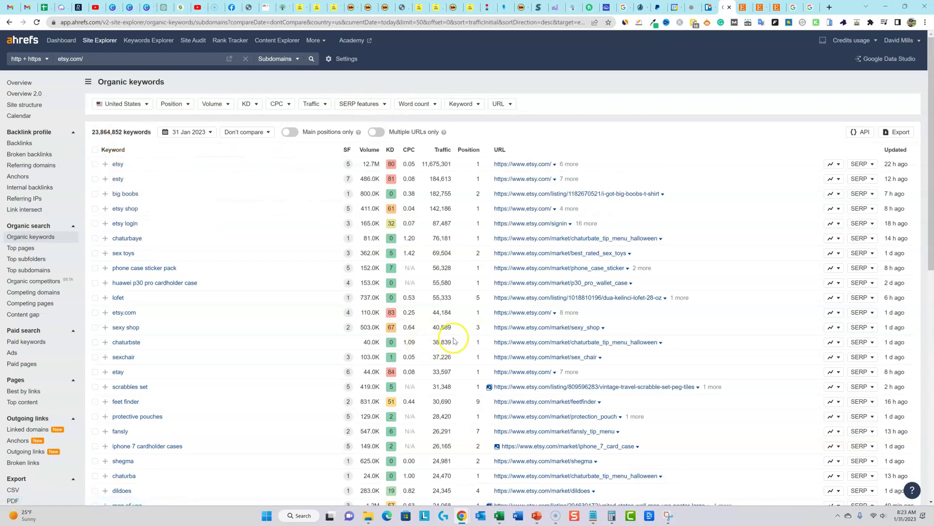
scroll(457, 336, "down", 2)
scroll(487, 243, "up", 2)
left_click(477, 104)
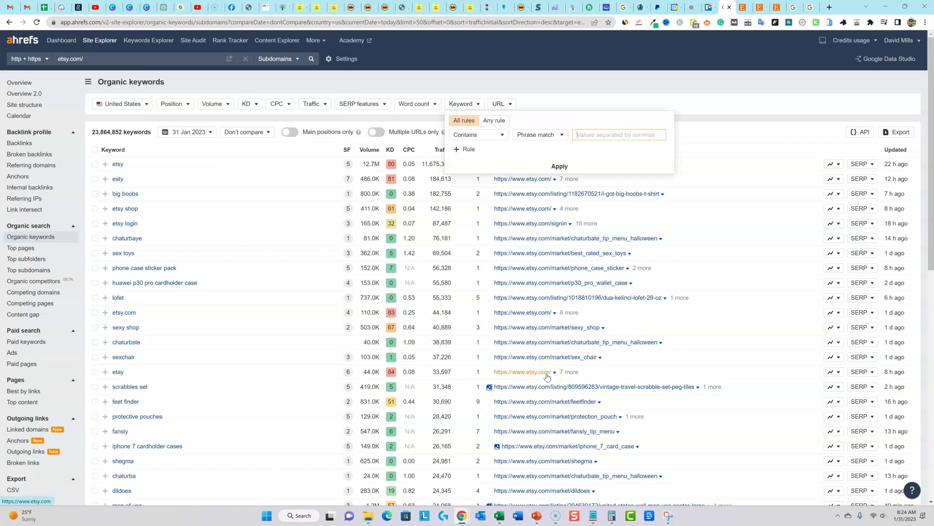
Step: Apply a Partial match Keyword filter for 'coloring, printable, lion', showing 12 results
left_click(555, 135)
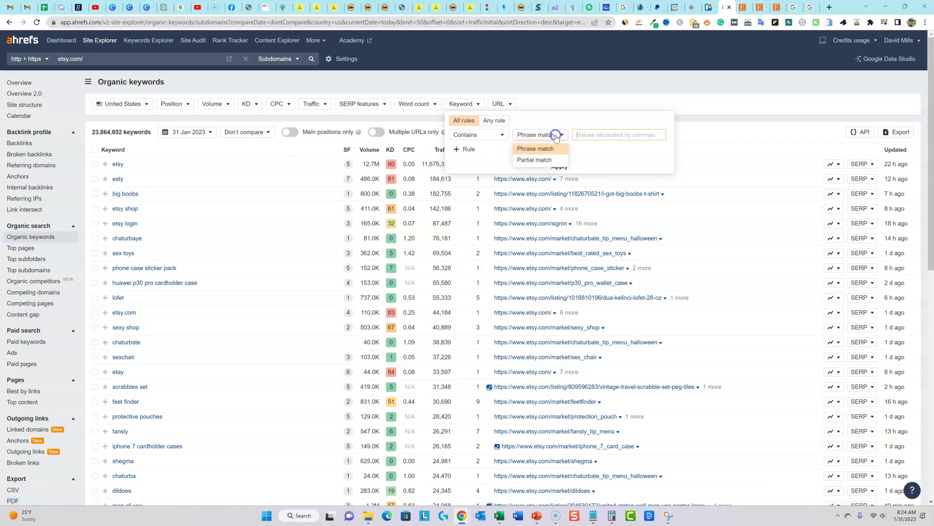
left_click(541, 161)
left_click(582, 135)
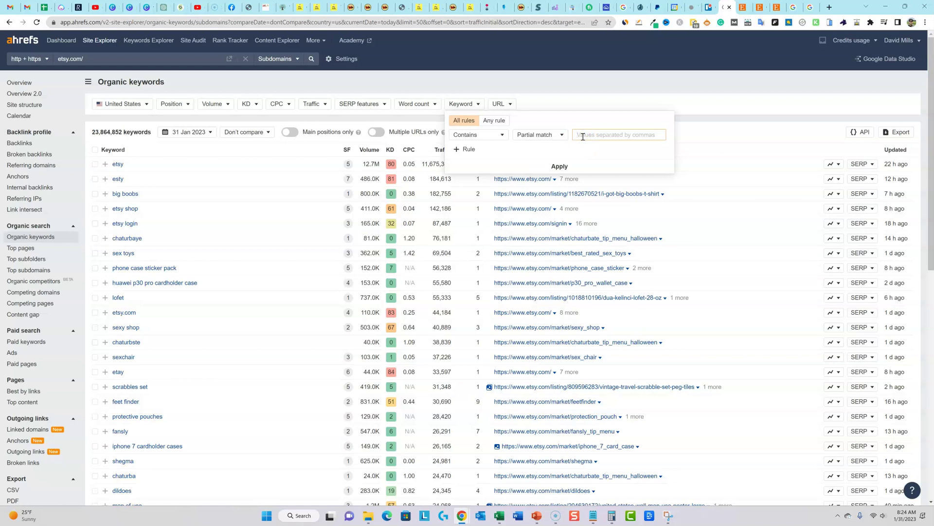
type("ch")
type("loring")
type(", ")
type("printabl")
type("e, lion")
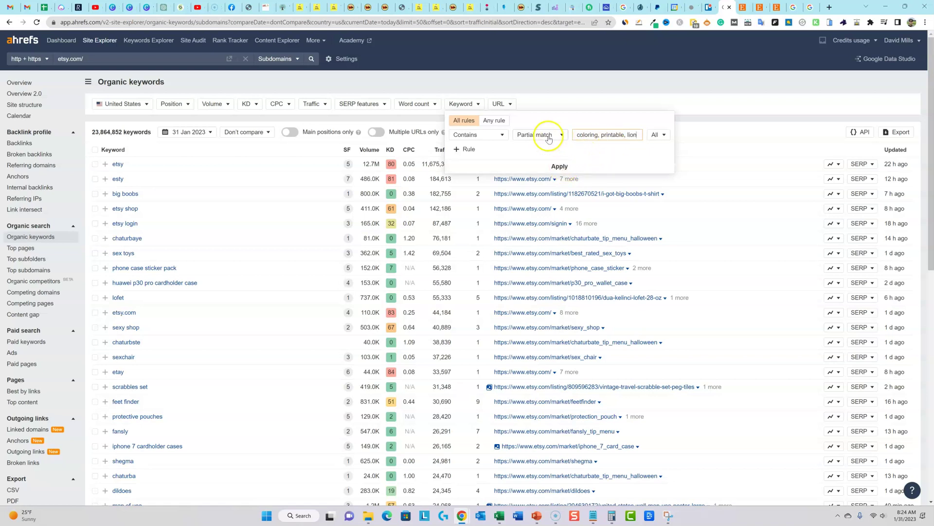
left_click(564, 166)
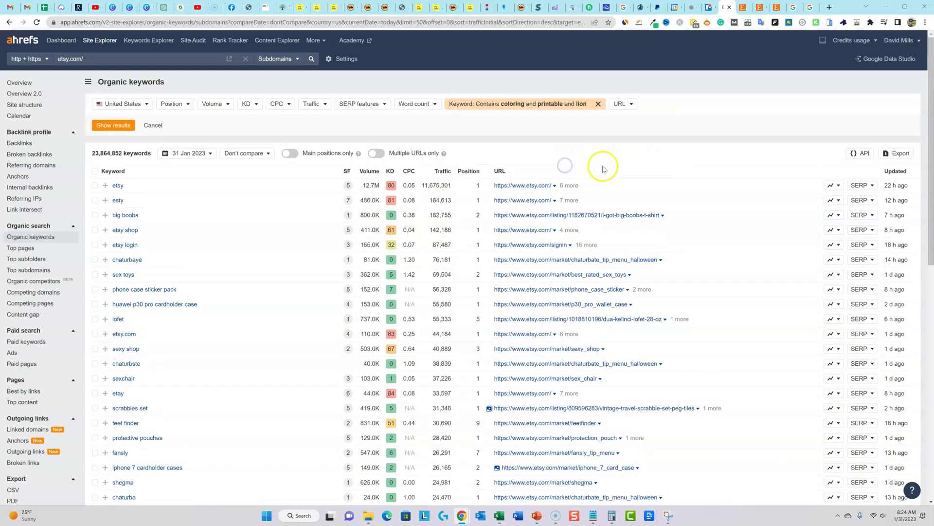
left_click(117, 125)
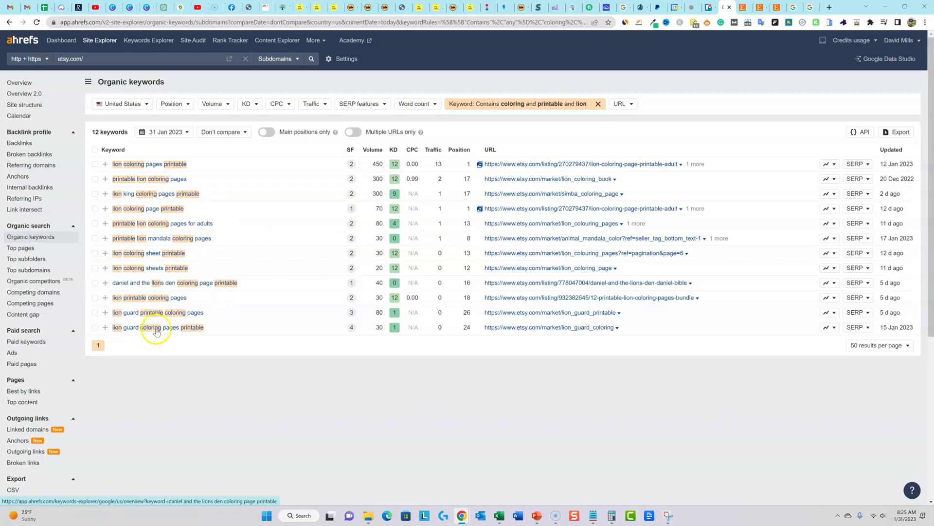
Step: Open a new Notepad note and type 'lion, coloring, pages, printable, sheets'
right_click(597, 520)
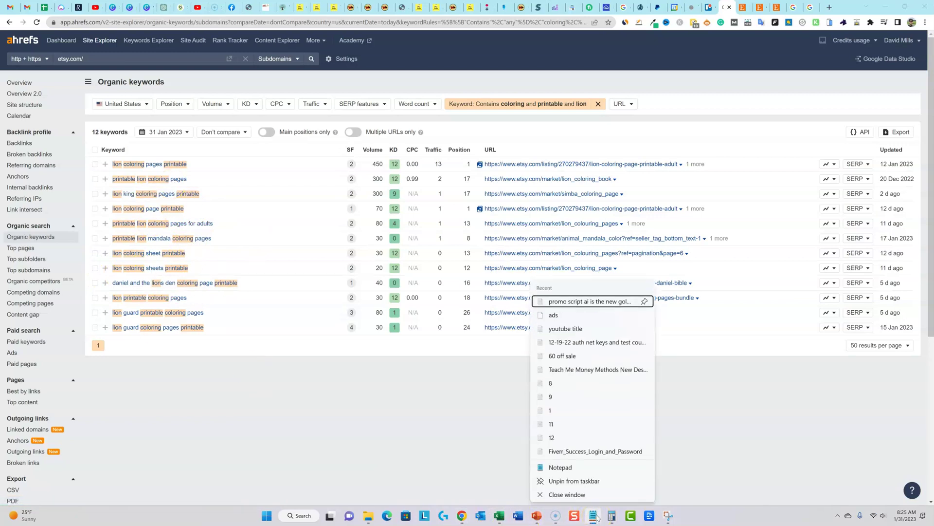
left_click(571, 466)
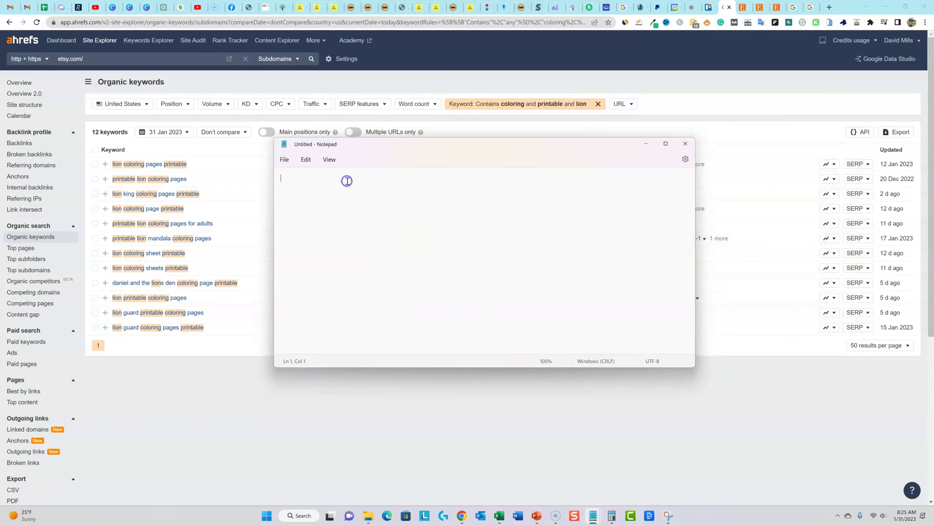
type("lion, colorin")
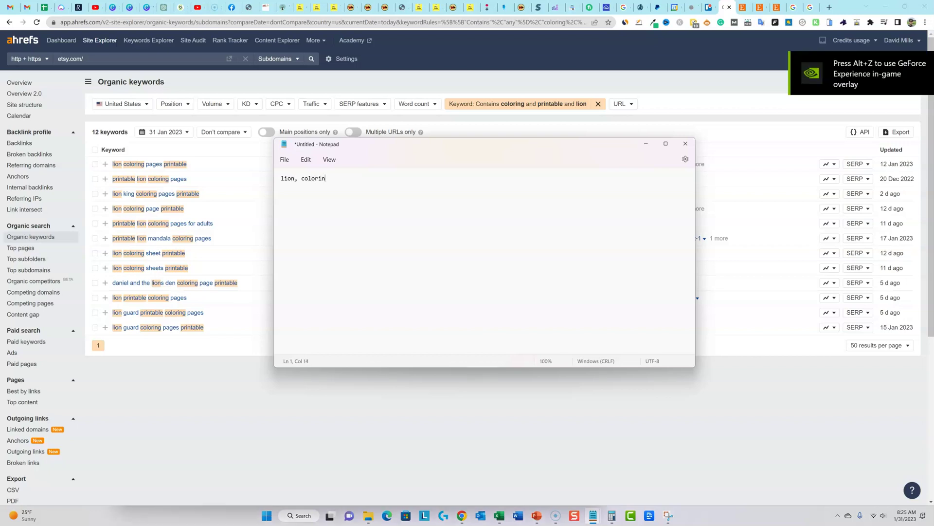
type("g, pages, printable")
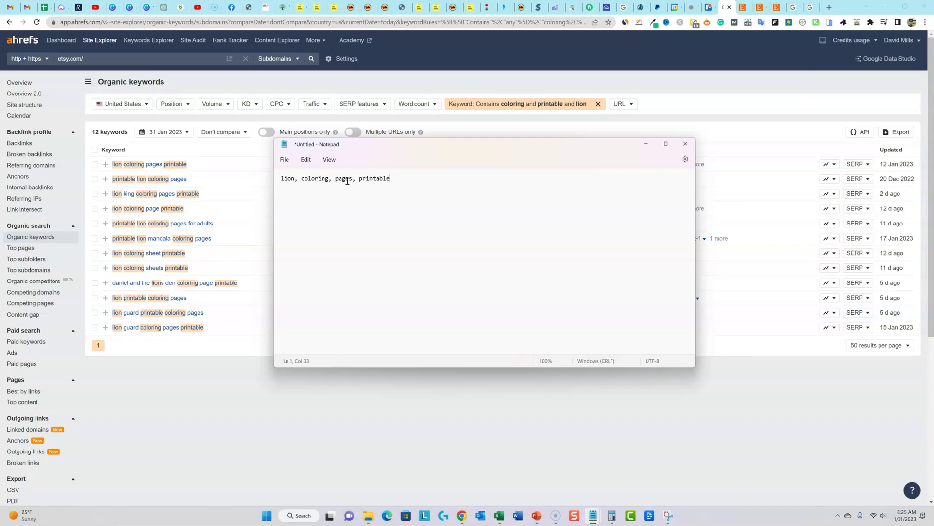
type(",")
type("sheets")
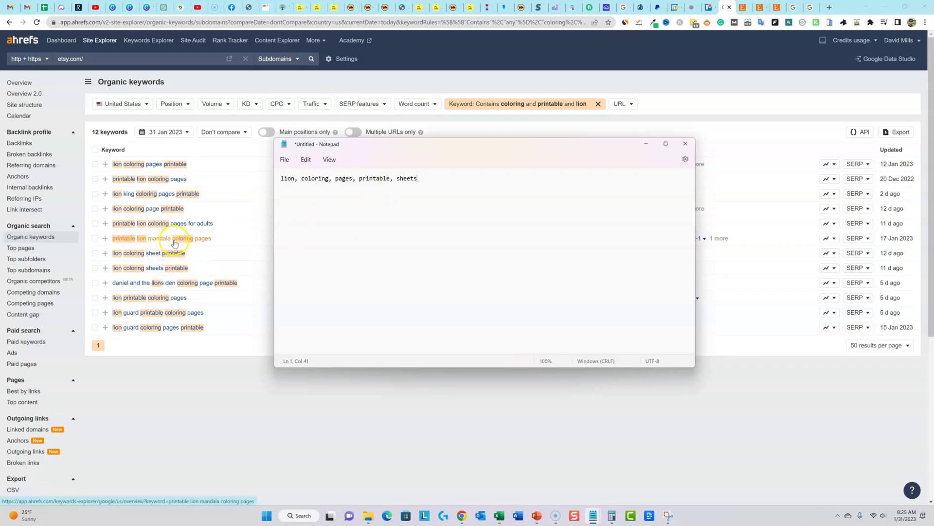
Step: Move the note off the keyword table and select its keyword line
left_click_drag(420, 146, 278, 222)
left_click(278, 256)
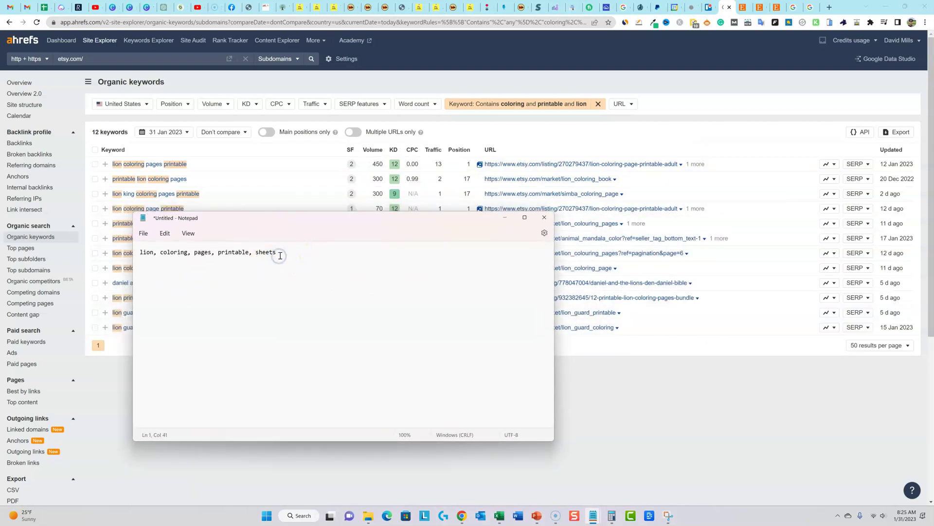
left_click_drag(278, 256, 138, 256)
key("ctrl+c")
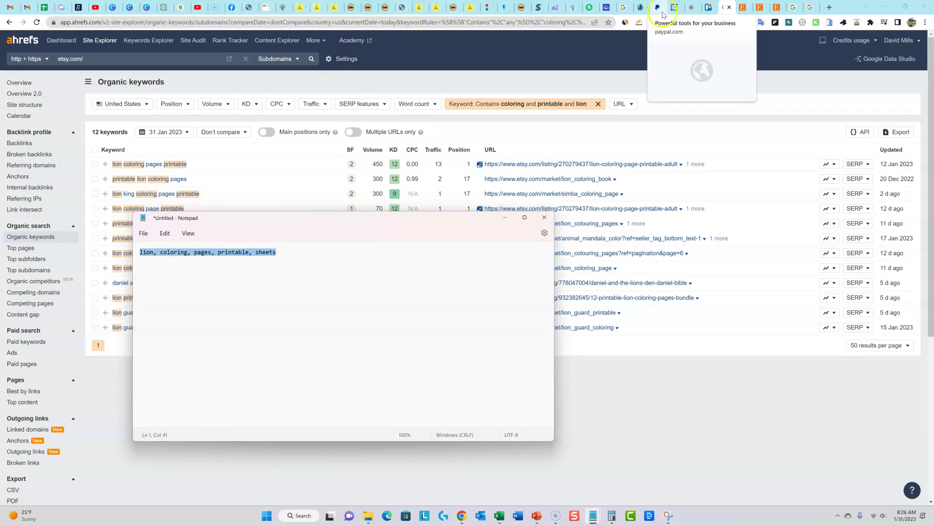
Step: In ChatGPT, type 'give me an seo etsy product title that includes all the following words'
left_click(163, 8)
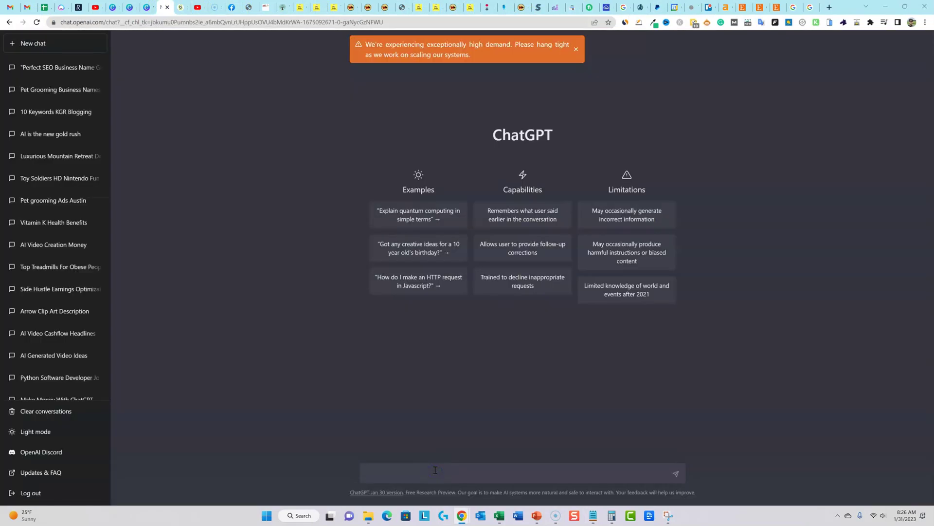
type("give me an seo et")
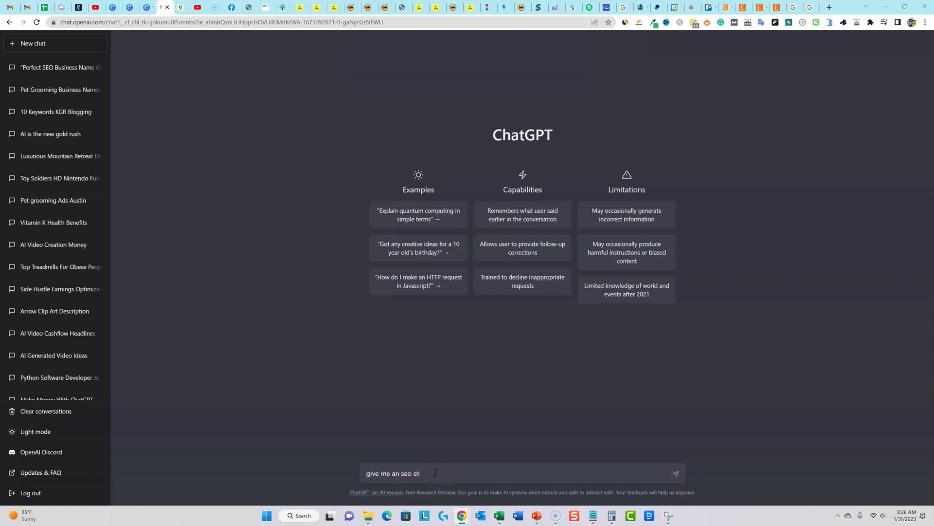
type("sy product title that includes all the folli")
type("ng")
key("BackSpace")
key("BackSpace")
key("BackSpace")
key("BackSpace")
type("ing")
key("BackSpace")
key("BackSpace")
key("BackSpace")
type("owing words")
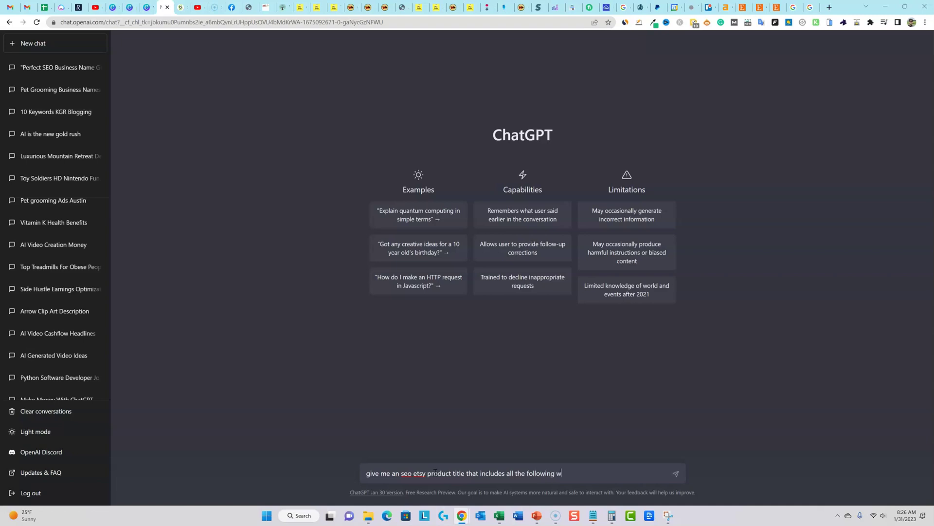
Step: Reword the prompt to ask for a catchy title, paste the Notepad keywords and send it
left_click(437, 482)
left_click(398, 475)
key("BackSpace")
type("catchy")
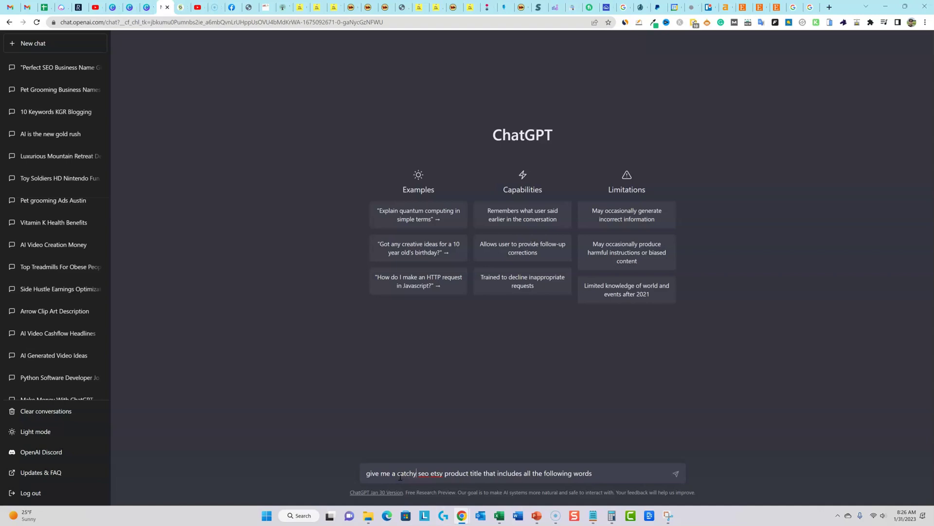
left_click(596, 470)
key("ctrl+v")
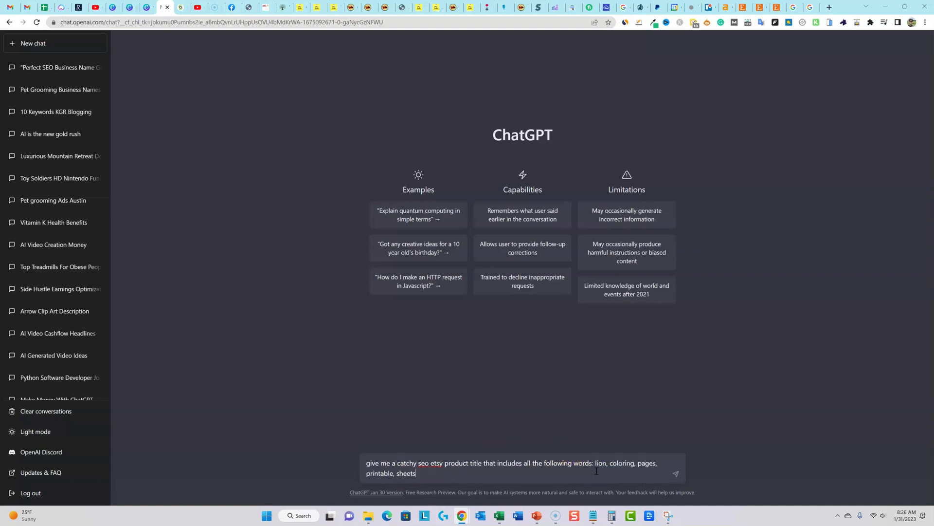
key("Return")
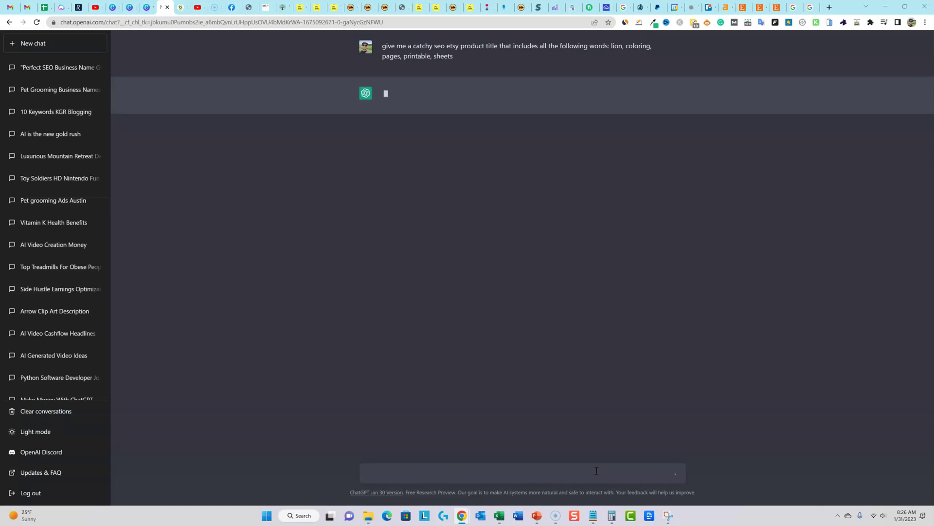
Step: Compare ChatGPT's 'Roaring Lion Coloring Pages' title with the Notepad list, then return to Ahrefs
left_click(593, 470)
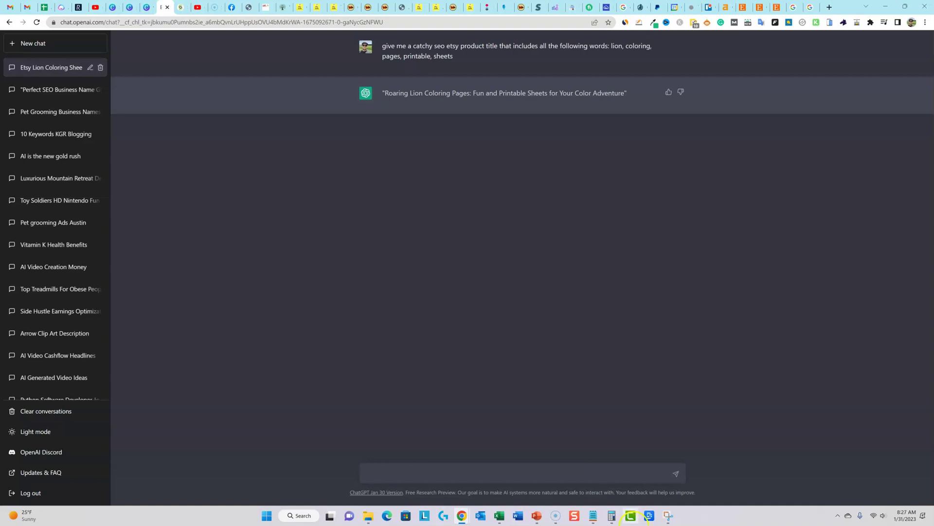
left_click(593, 516)
left_click_drag(460, 220, 628, 154)
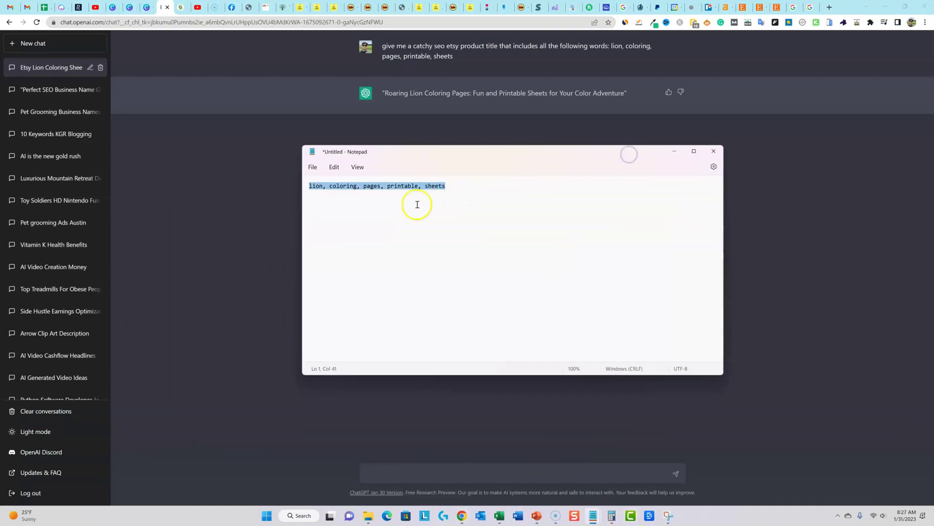
left_click(405, 205)
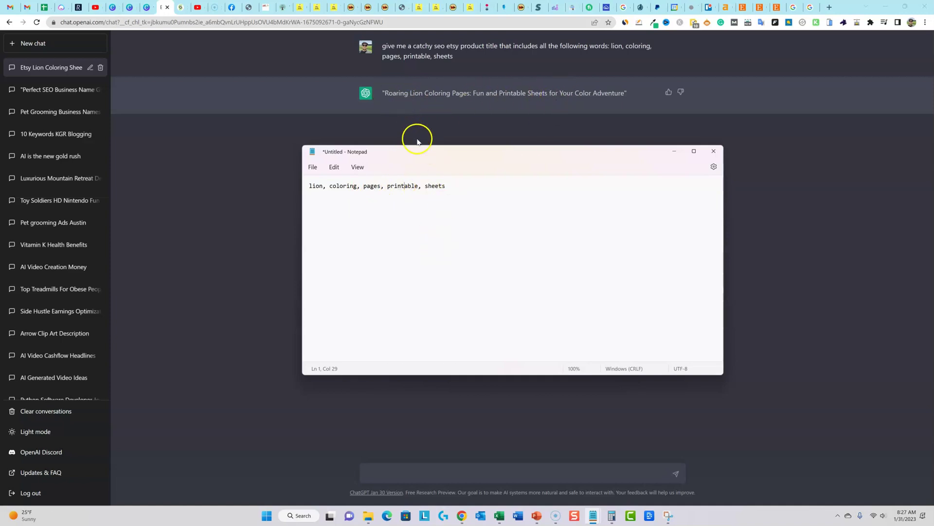
left_click(725, 7)
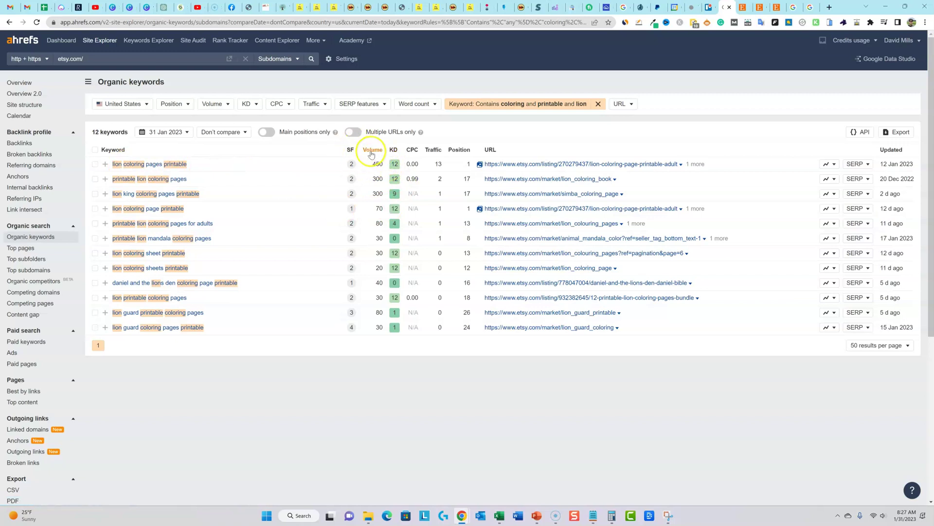
Step: Open the 'lion coloring pages printable' keyword overview and search Google for that keyword
scroll(444, 445, "down", 1)
scroll(425, 439, "up", 1)
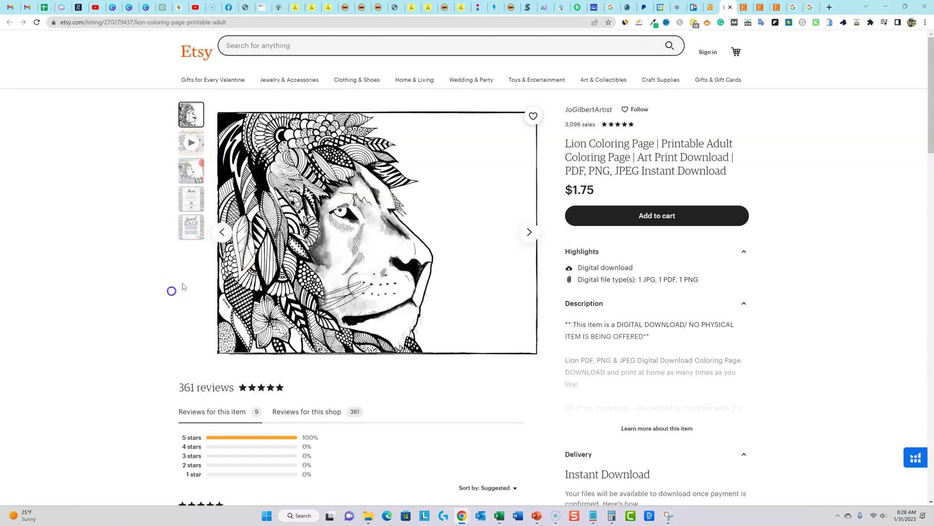
left_click(710, 7)
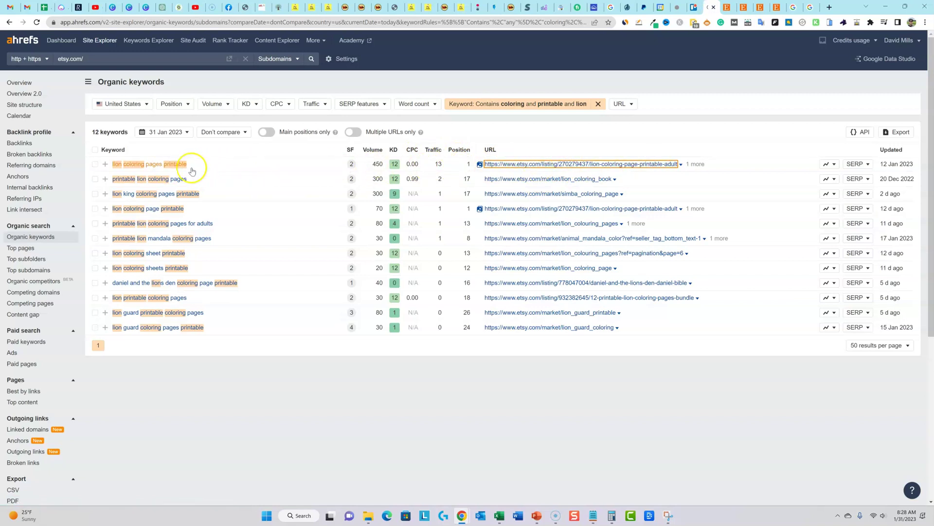
left_click(154, 163)
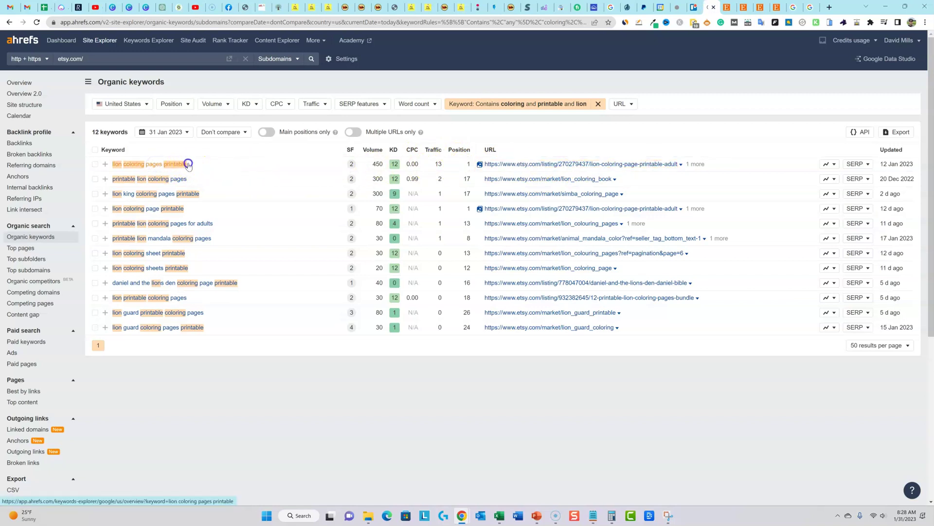
left_click(134, 150)
left_click_drag(139, 82, 242, 83)
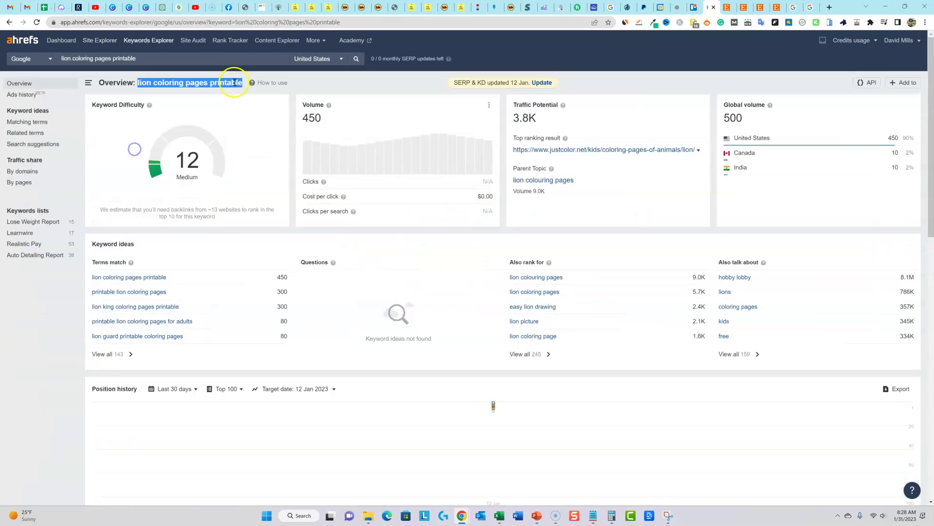
right_click(232, 85)
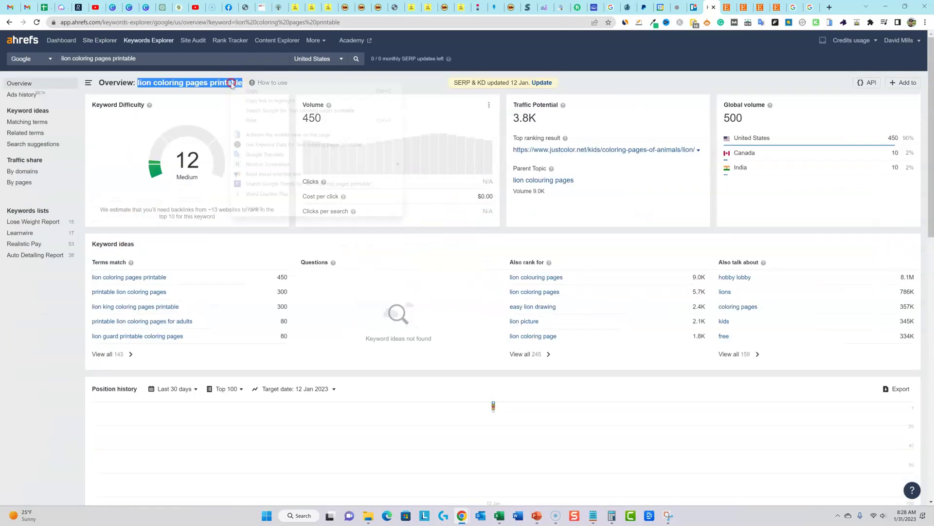
left_click(271, 111)
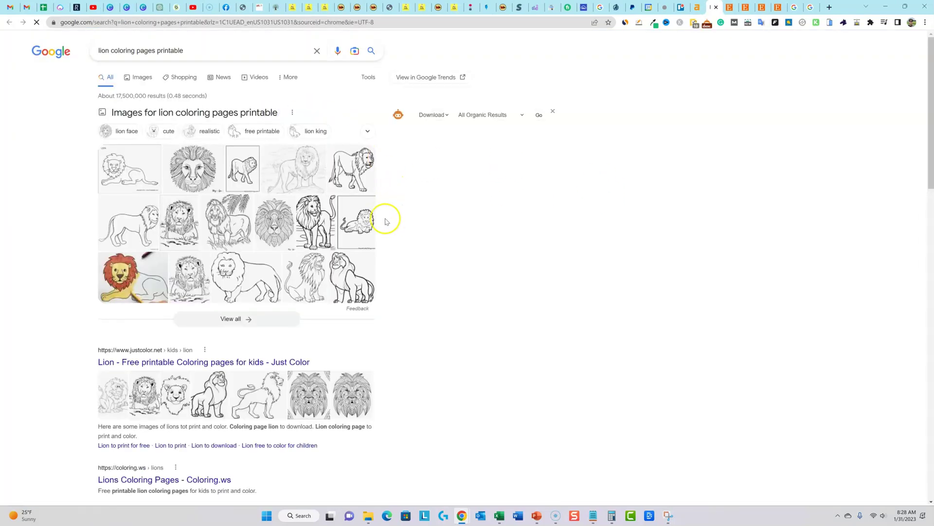
Step: Scroll through the Google results for 'lion coloring pages printable'
scroll(278, 269, "down", 3)
scroll(247, 343, "down", 5)
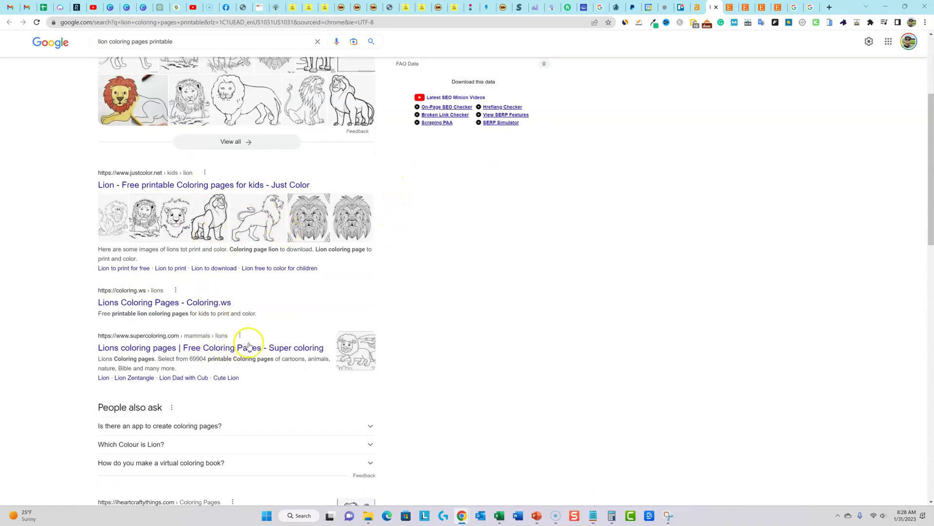
scroll(246, 302, "up", 10)
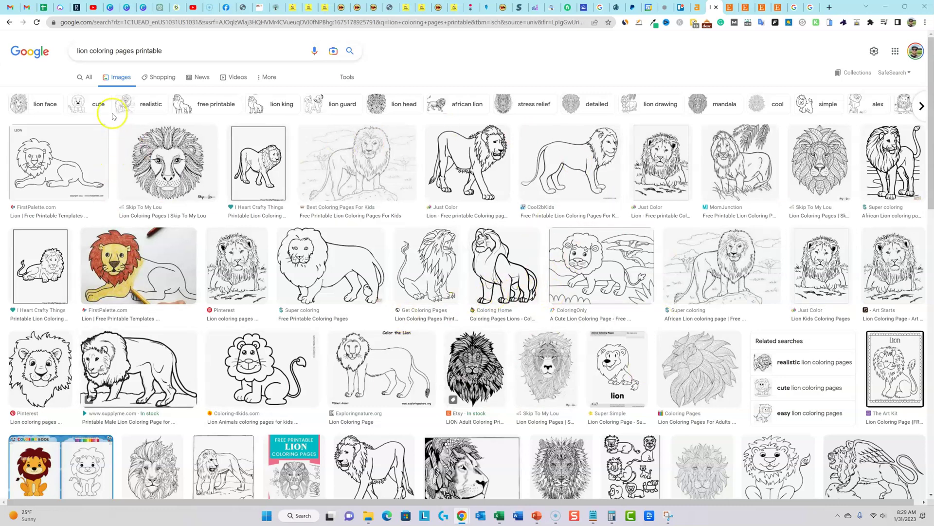
Step: Go back to All results and find 'lion coloring pages printable' on the page
left_click(9, 22)
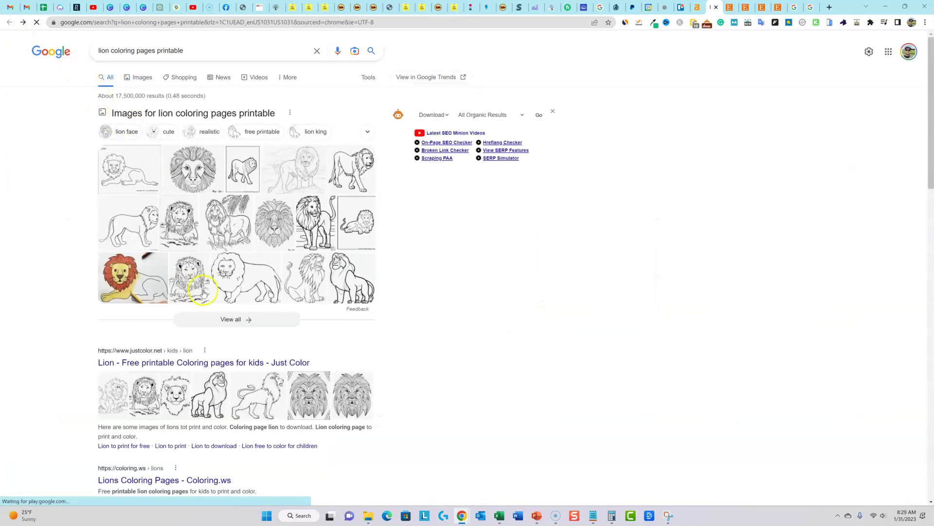
scroll(203, 291, "down", 3)
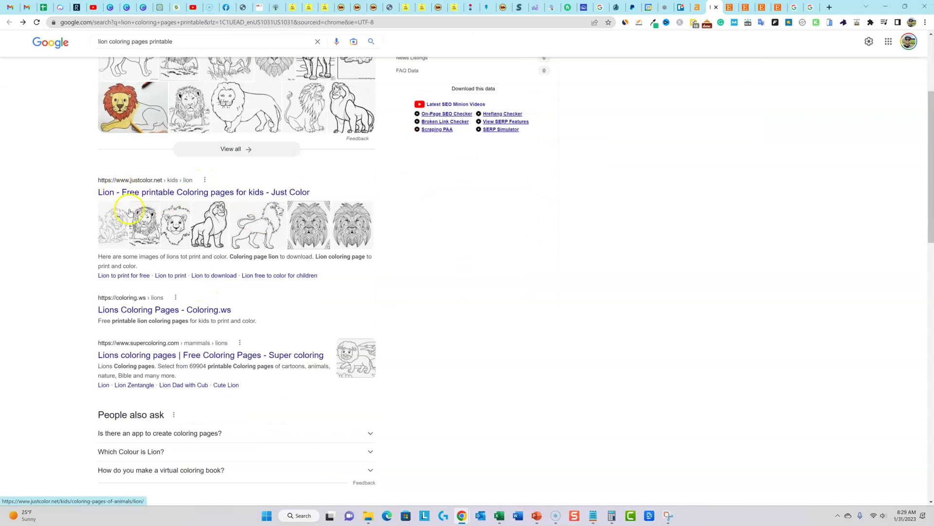
scroll(129, 212, "up", 3)
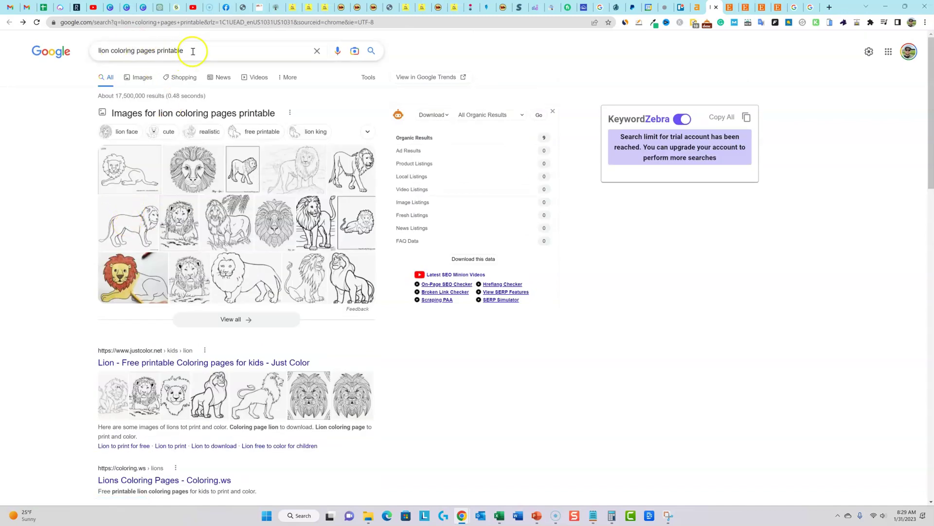
left_click_drag(193, 51, 124, 53)
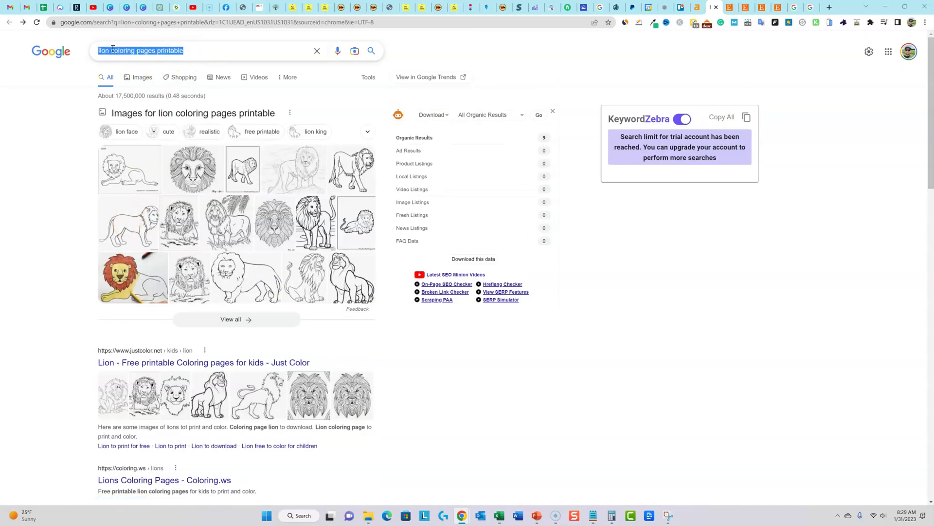
key("ctrl+f")
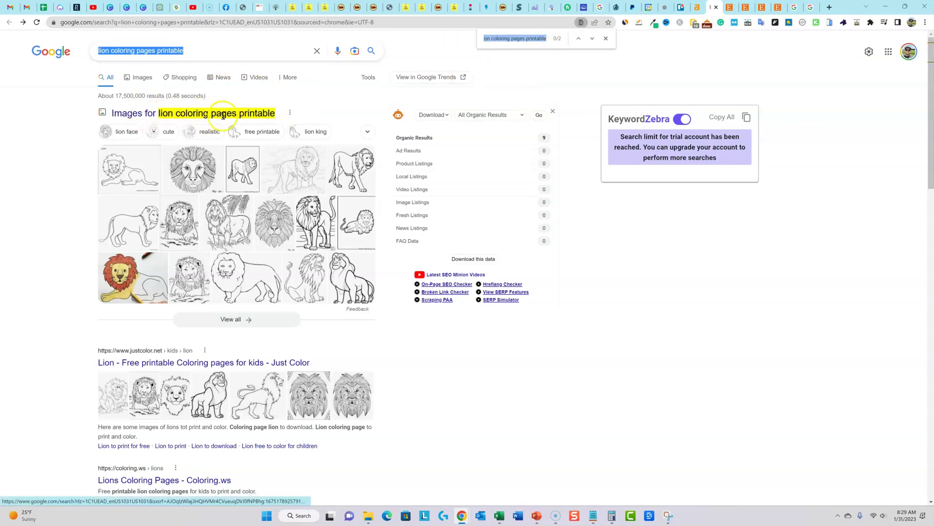
left_click(593, 40)
scroll(339, 331, "down", 3)
scroll(339, 331, "up", 3)
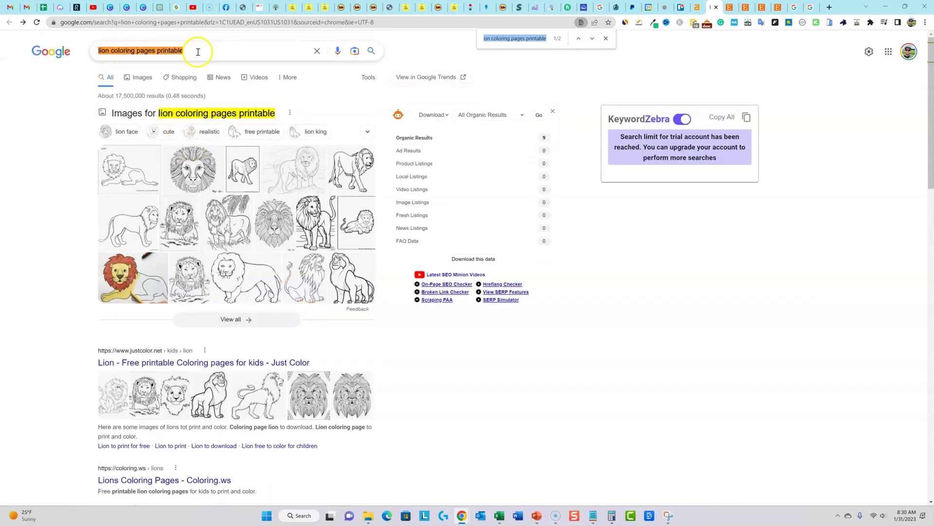
Step: Bring up Google's suggestions for the query, look them over, then dismiss them
left_click(197, 51)
scroll(285, 444, "down", 3)
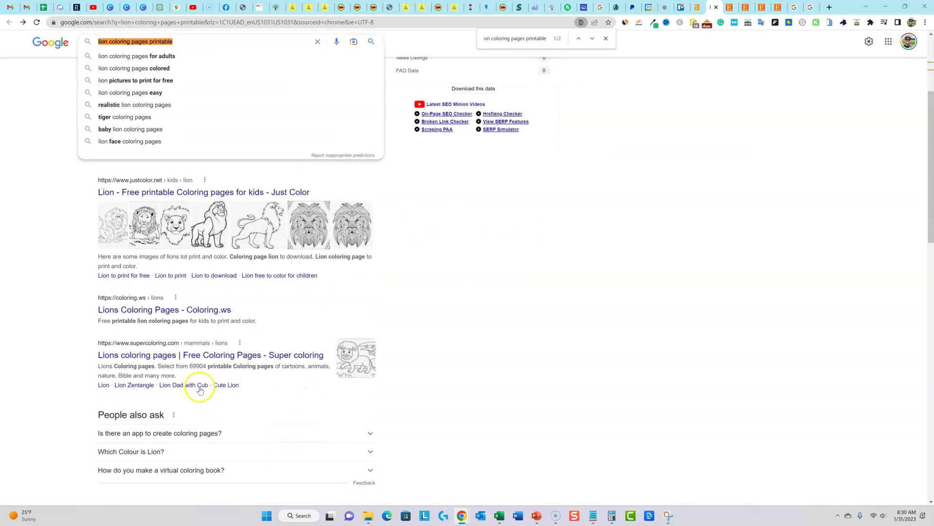
scroll(202, 387, "down", 3)
scroll(205, 370, "down", 5)
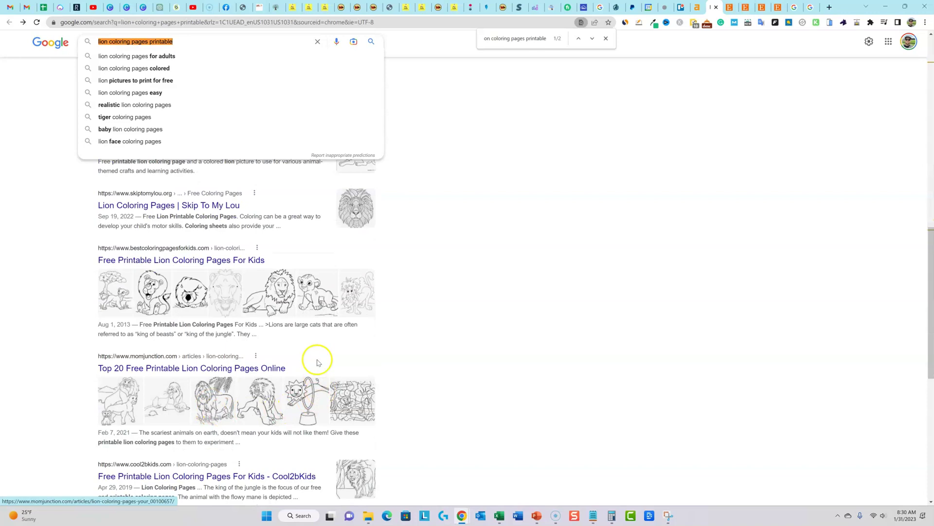
scroll(412, 356, "up", 9)
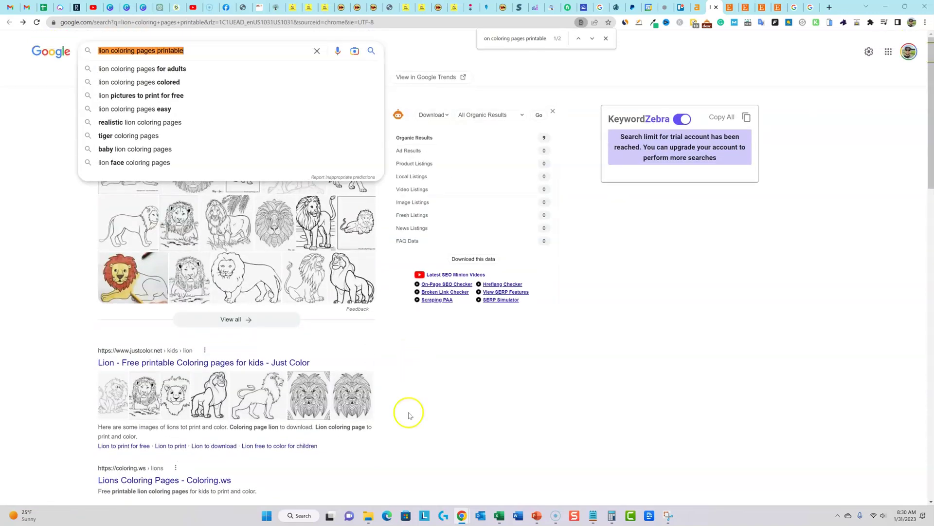
left_click(537, 351)
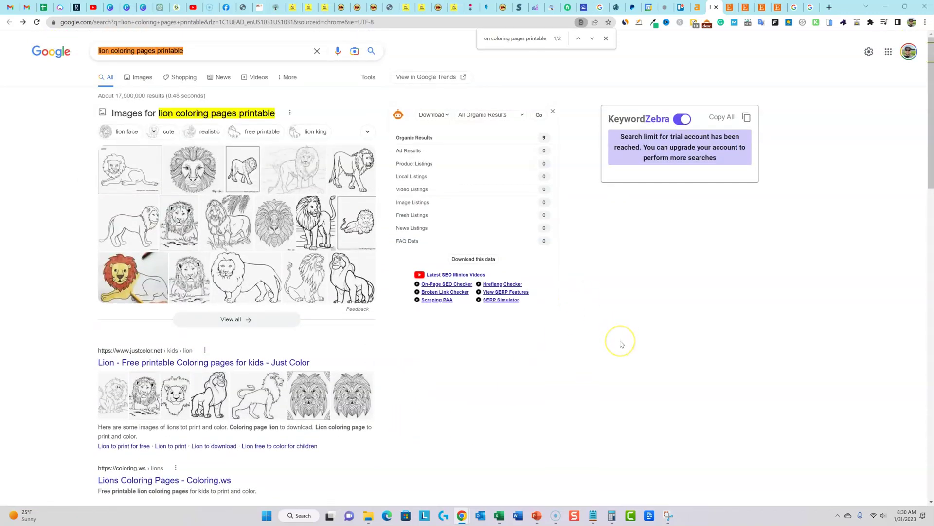